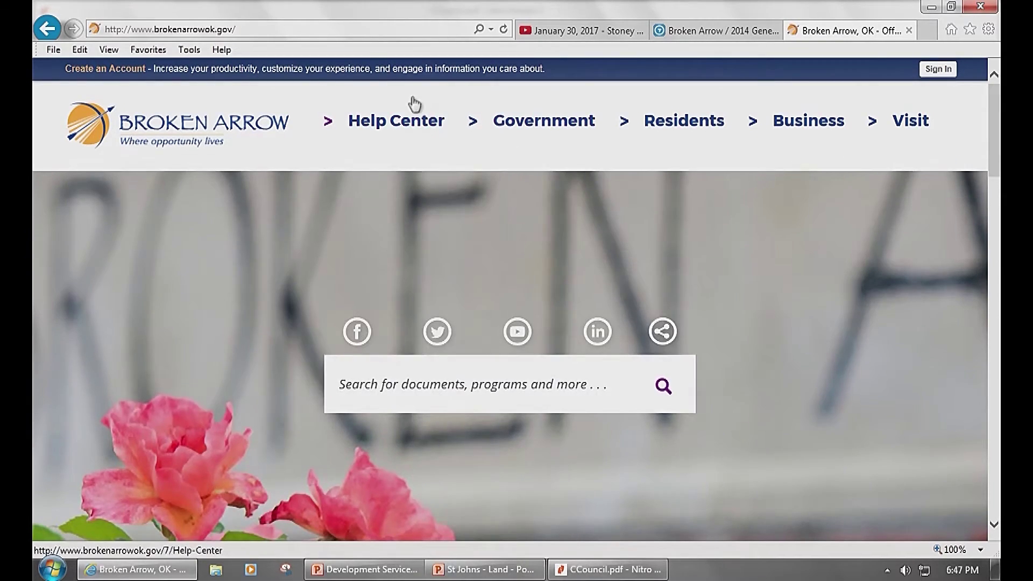
Open the Financial Transparency Portal from the Budget page in the city website's Public Information section.
{"action": "mouse_move", "coordinate": [410, 102]}
{"action": "scroll", "coordinate": [777, 429], "scroll_direction": "down", "scroll_amount": 5}
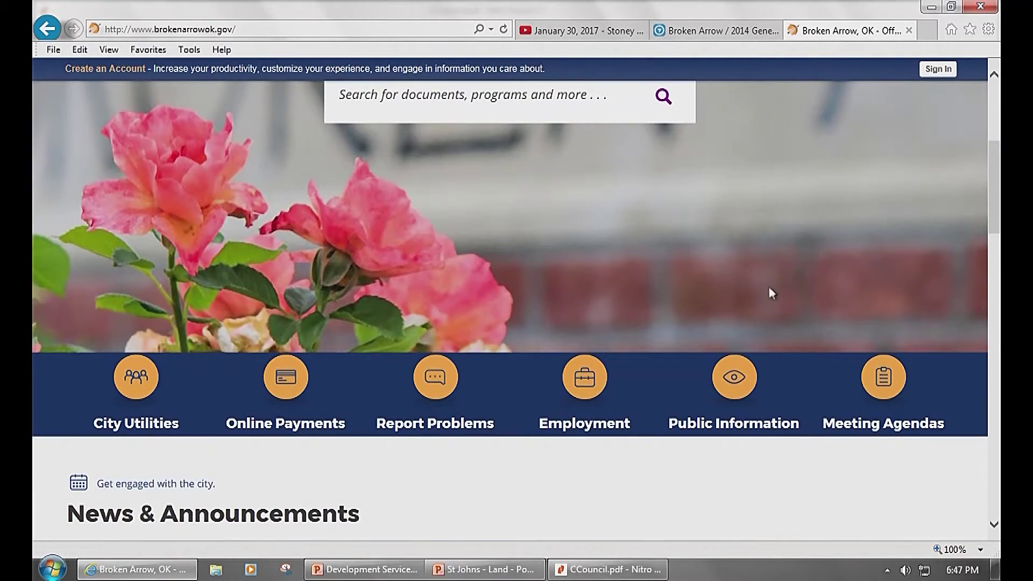
{"action": "left_click", "coordinate": [733, 388]}
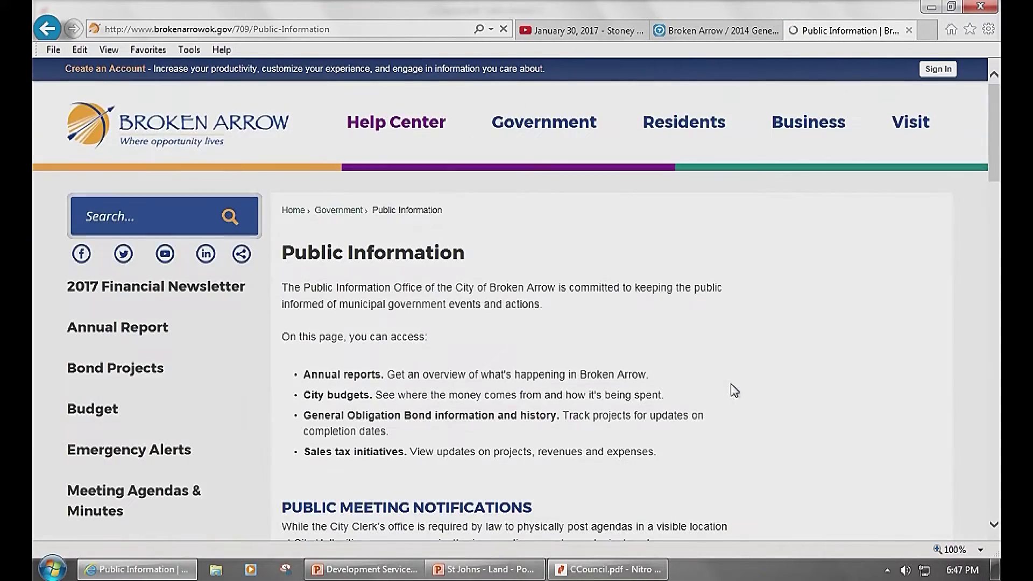
{"action": "scroll", "coordinate": [562, 312], "scroll_direction": "down", "scroll_amount": 1}
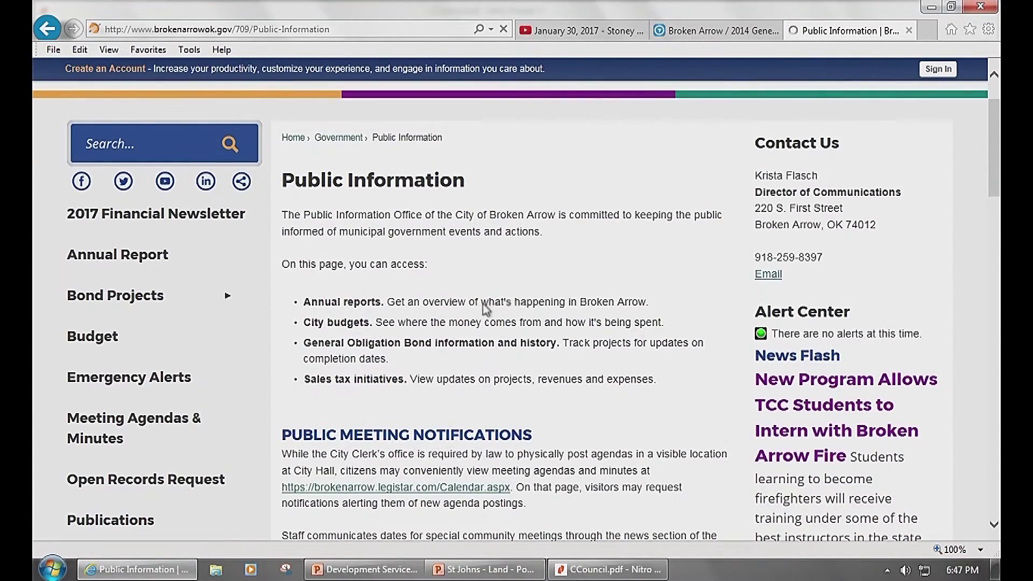
{"action": "left_click", "coordinate": [125, 343]}
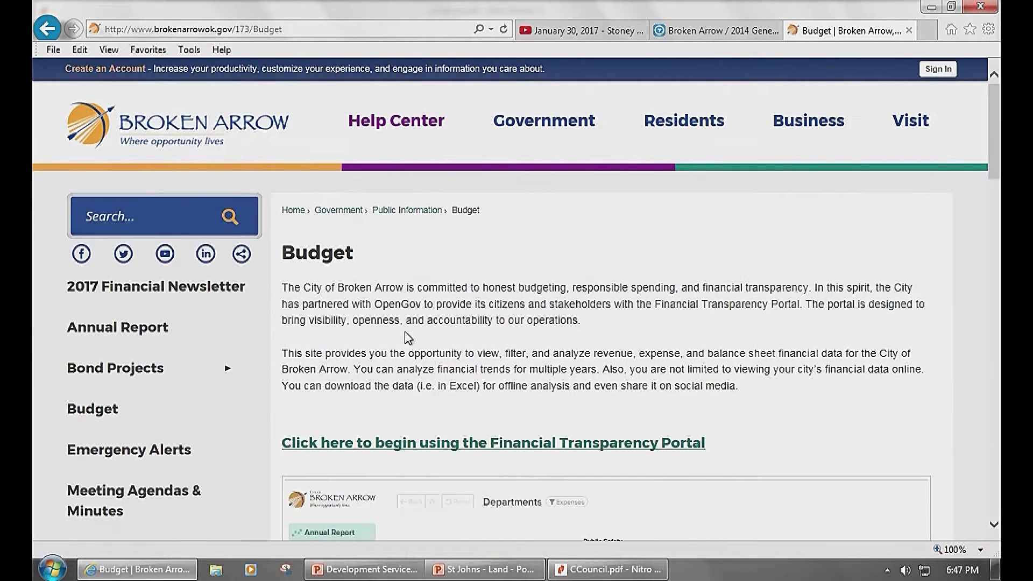
{"action": "scroll", "coordinate": [414, 331], "scroll_direction": "down", "scroll_amount": 1}
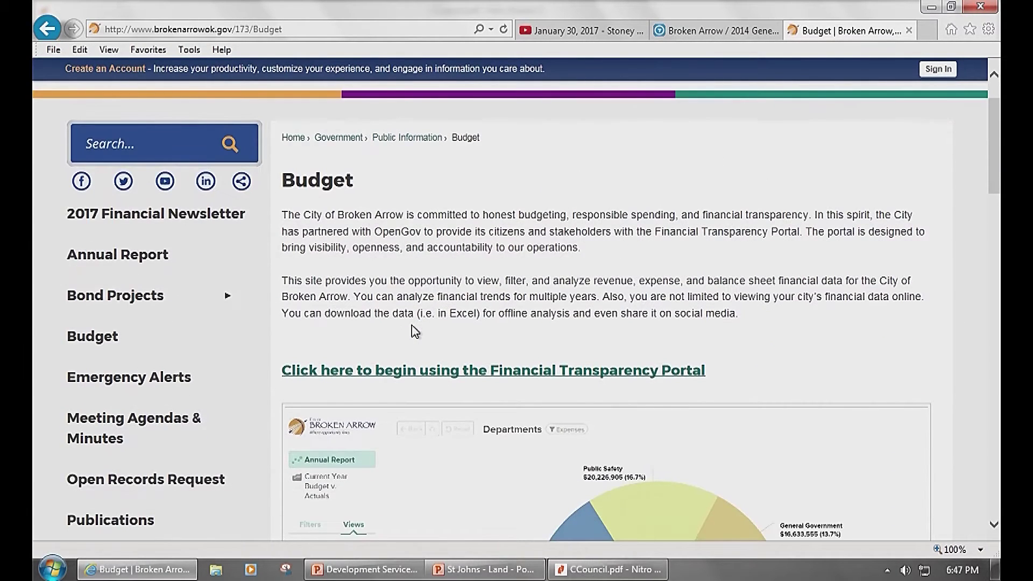
{"action": "left_click", "coordinate": [424, 383]}
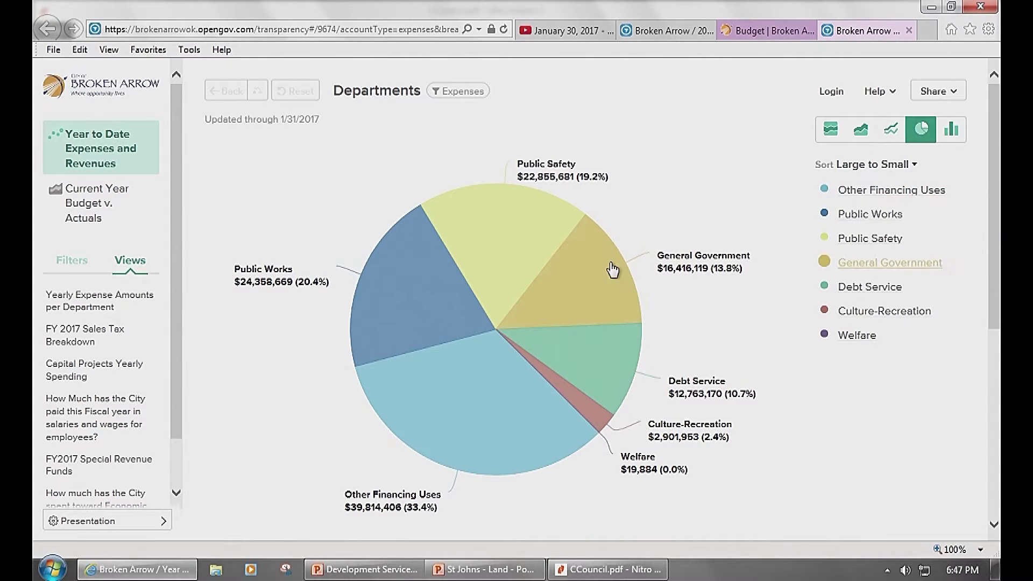
View the Public Safety expense breakdown from the pie chart and return to the departments overview.
{"action": "left_click", "coordinate": [513, 215]}
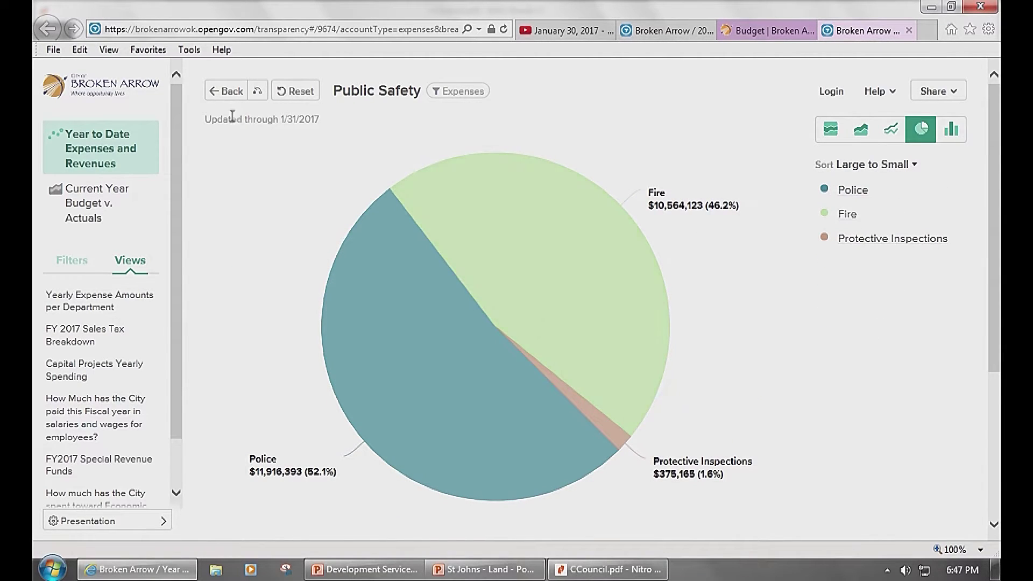
{"action": "left_click", "coordinate": [227, 91]}
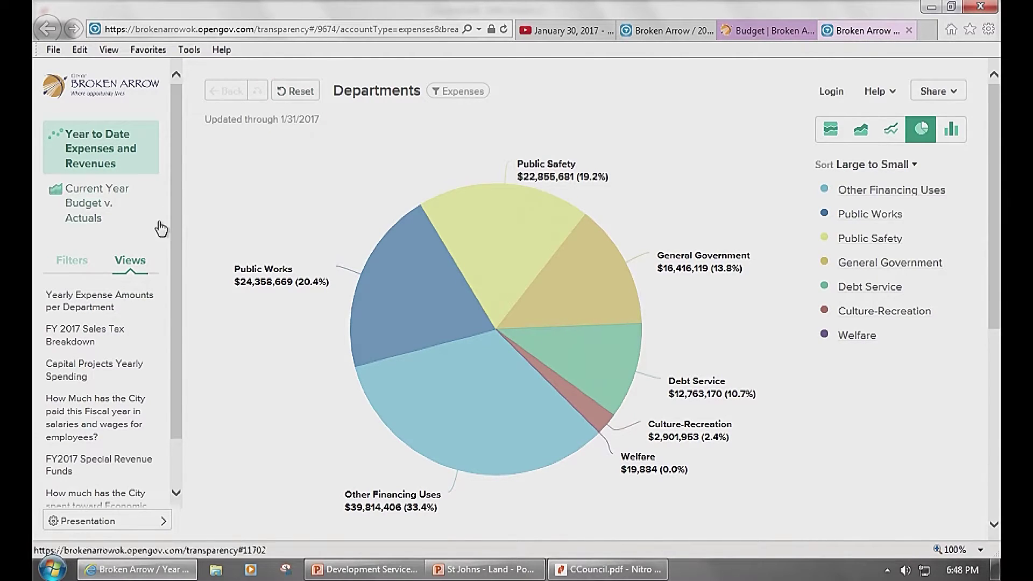
View the saved charts FY 2017 Sales Tax Breakdown and FY2017 Special Revenue Funds.
{"action": "scroll", "coordinate": [175, 220], "scroll_direction": "down", "scroll_amount": 1}
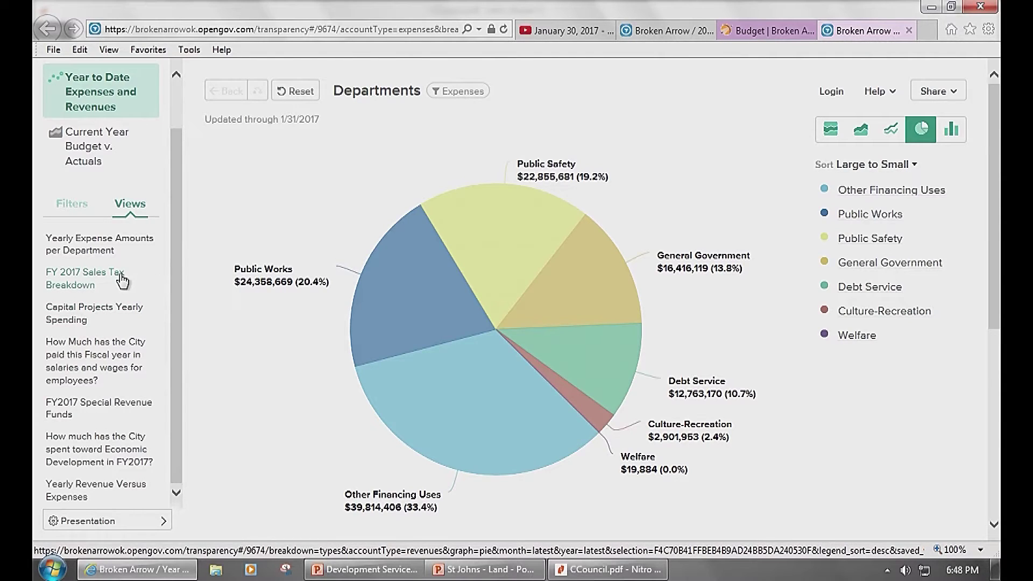
{"action": "left_click", "coordinate": [149, 280]}
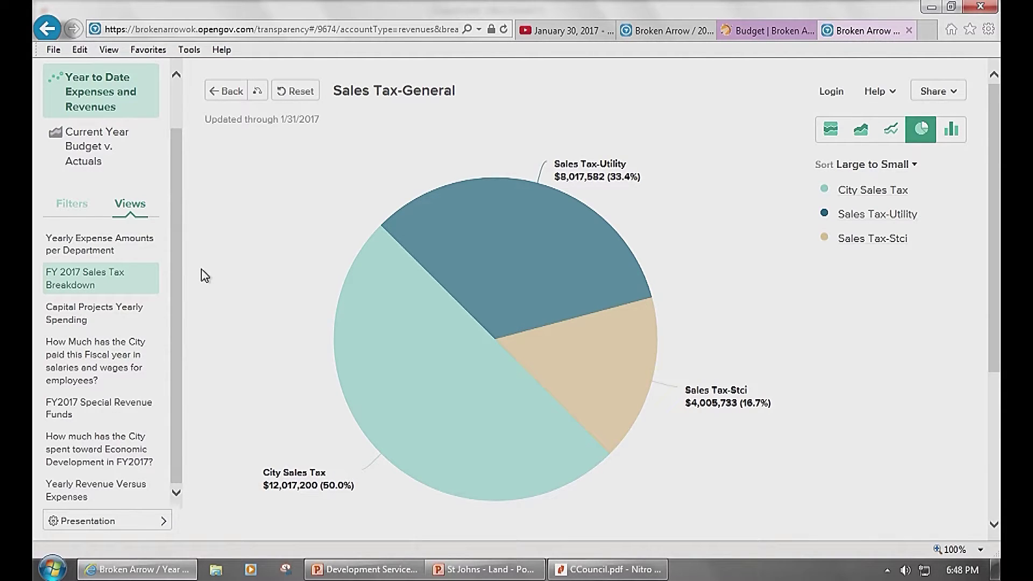
{"action": "left_click", "coordinate": [96, 415]}
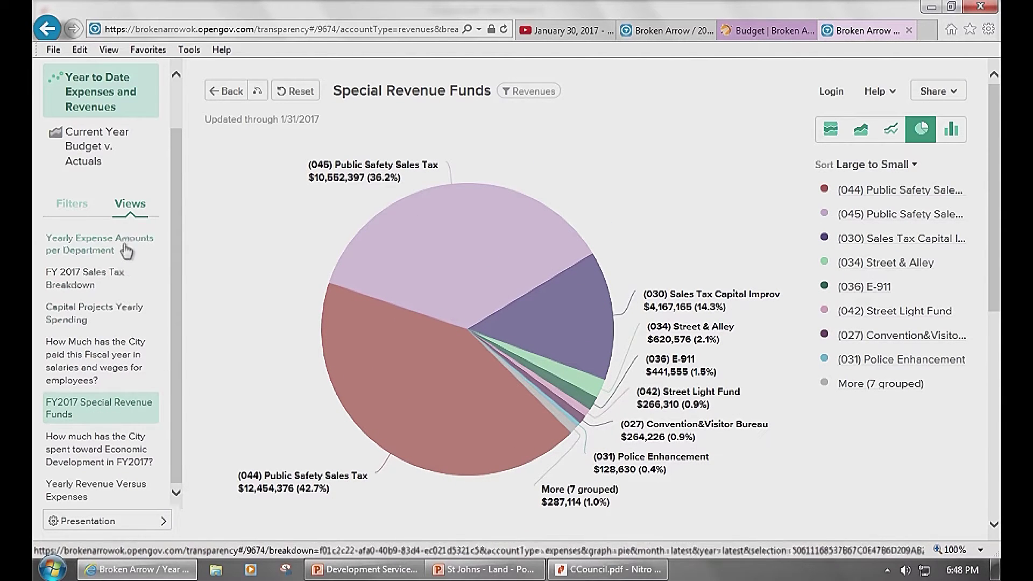
Examine the filter options for the data shown and how it is broken down, and reset the chart.
{"action": "left_click", "coordinate": [72, 211]}
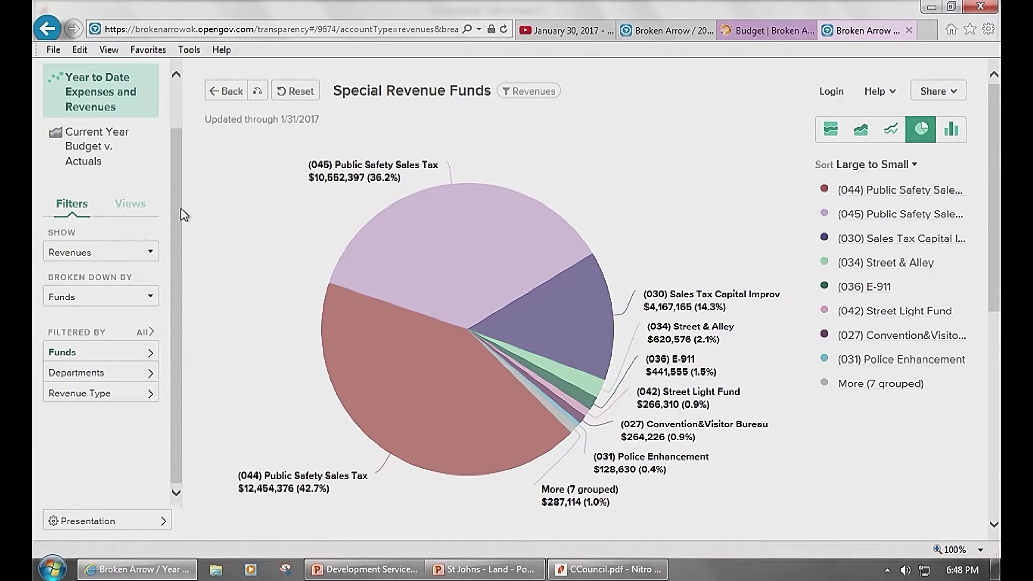
{"action": "left_click", "coordinate": [141, 251]}
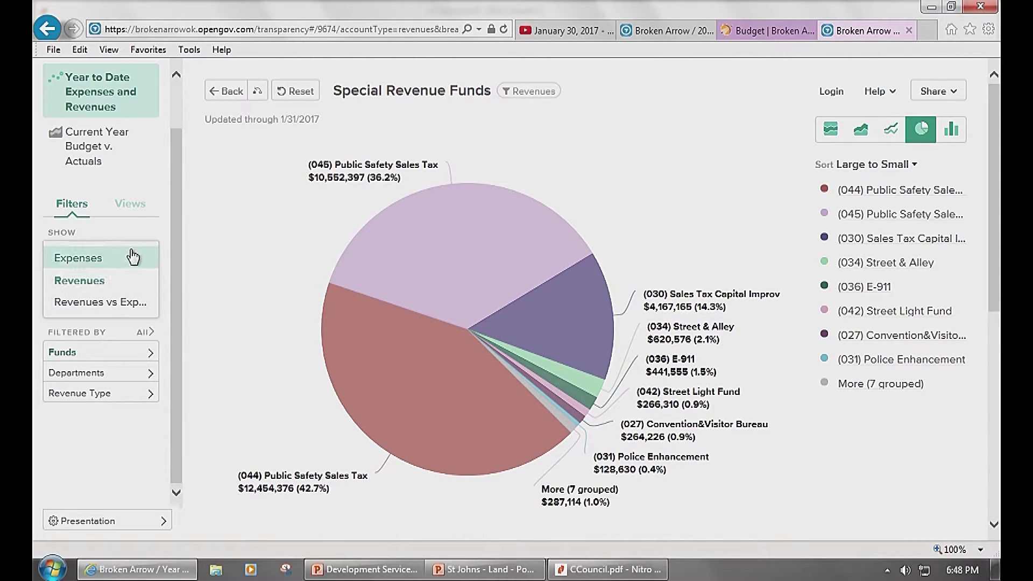
{"action": "left_click", "coordinate": [115, 325]}
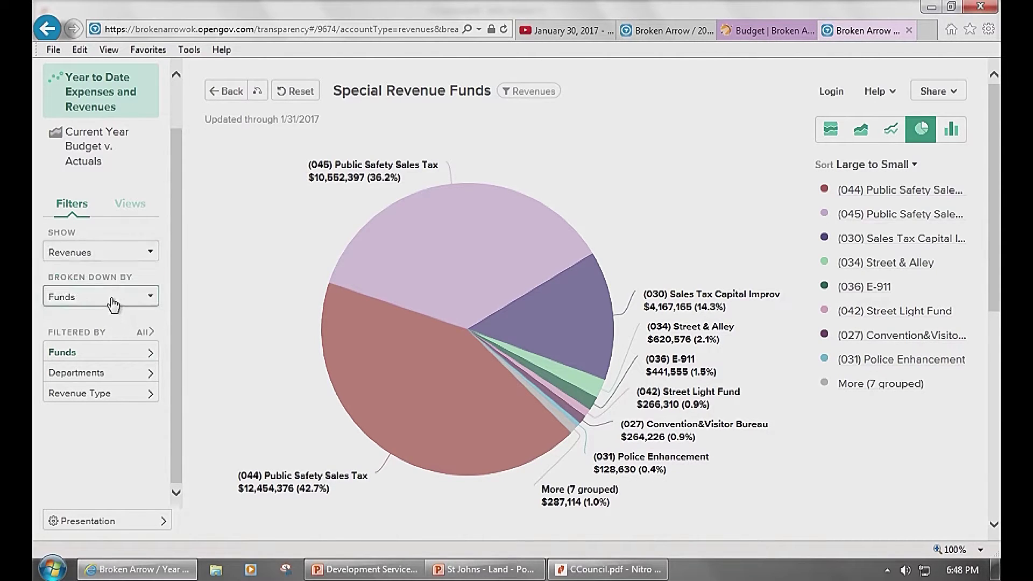
{"action": "left_click", "coordinate": [108, 297]}
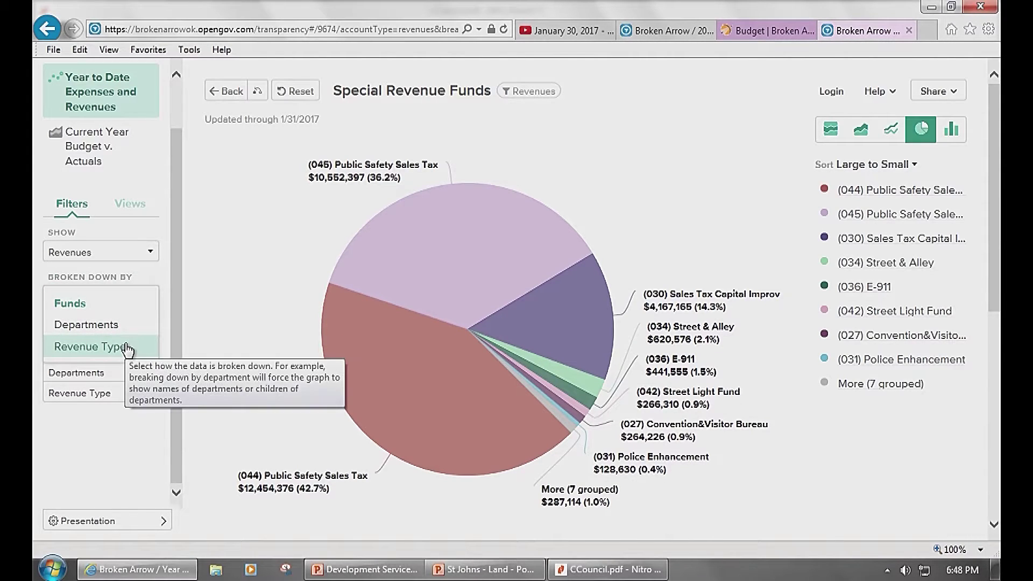
{"action": "left_click", "coordinate": [306, 89]}
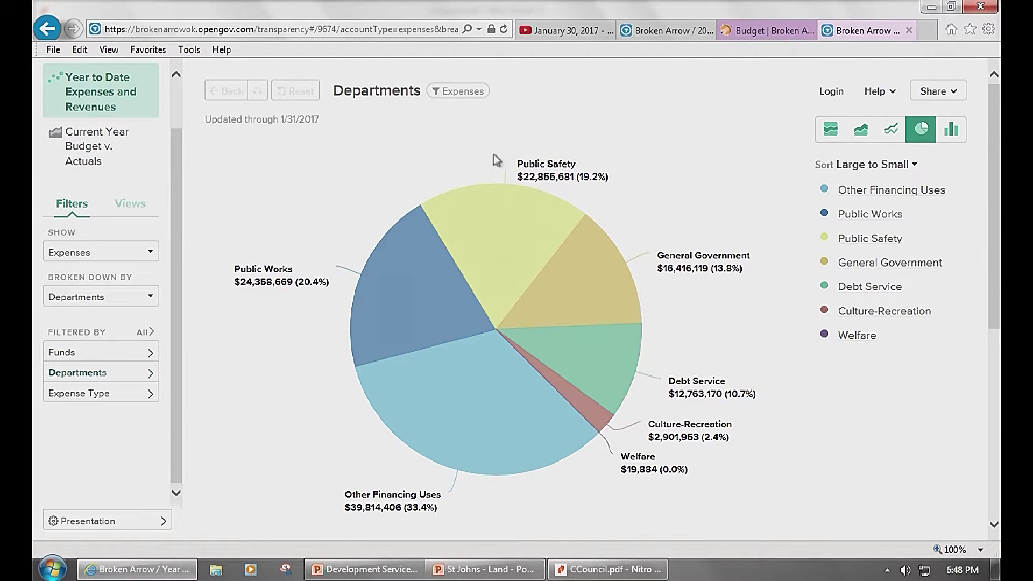
Drill down the departmental expenses through Public Safety and Police to the (3001-421) Police division.
{"action": "left_click", "coordinate": [856, 241]}
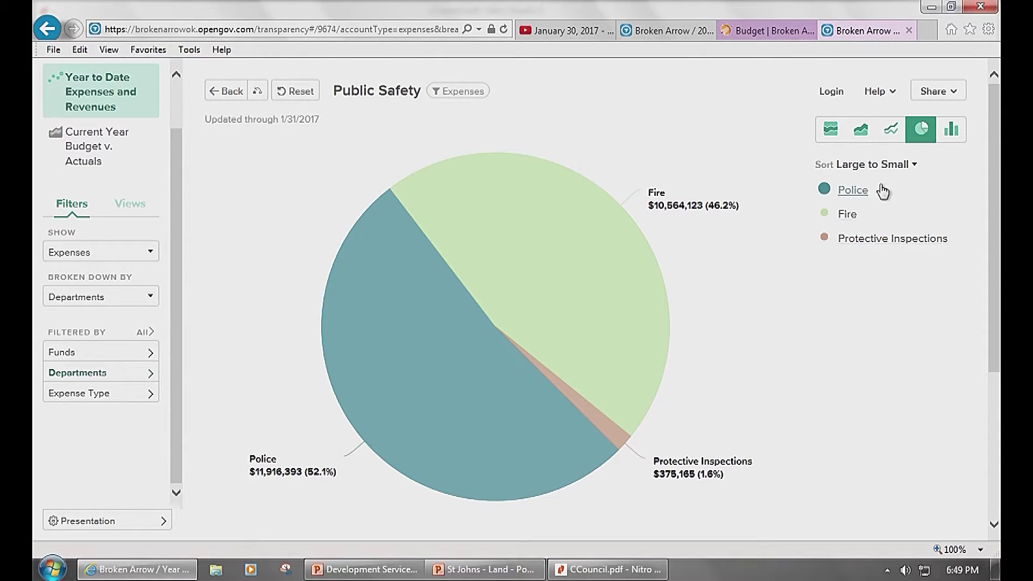
{"action": "left_click", "coordinate": [861, 195]}
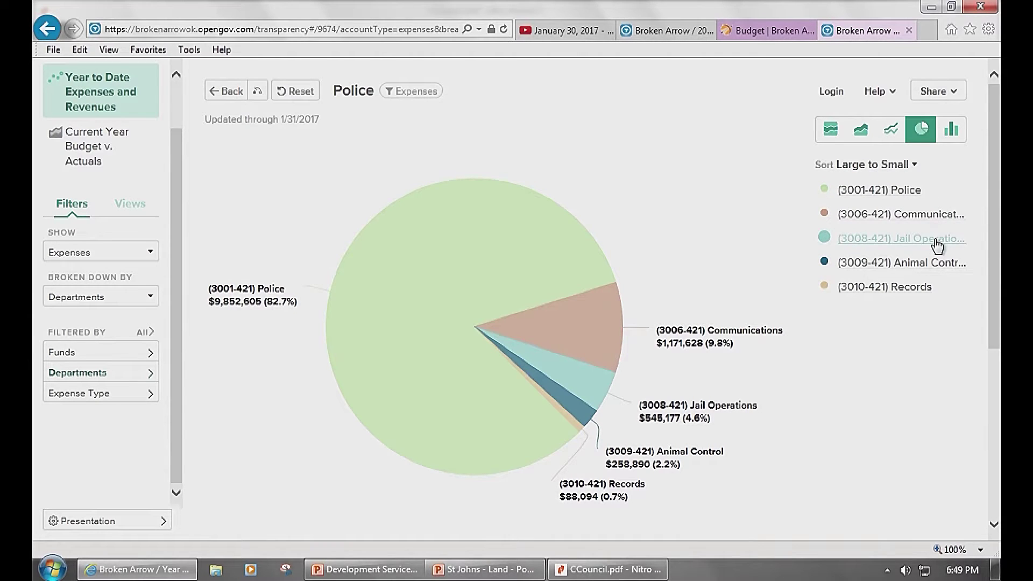
{"action": "left_click", "coordinate": [884, 195]}
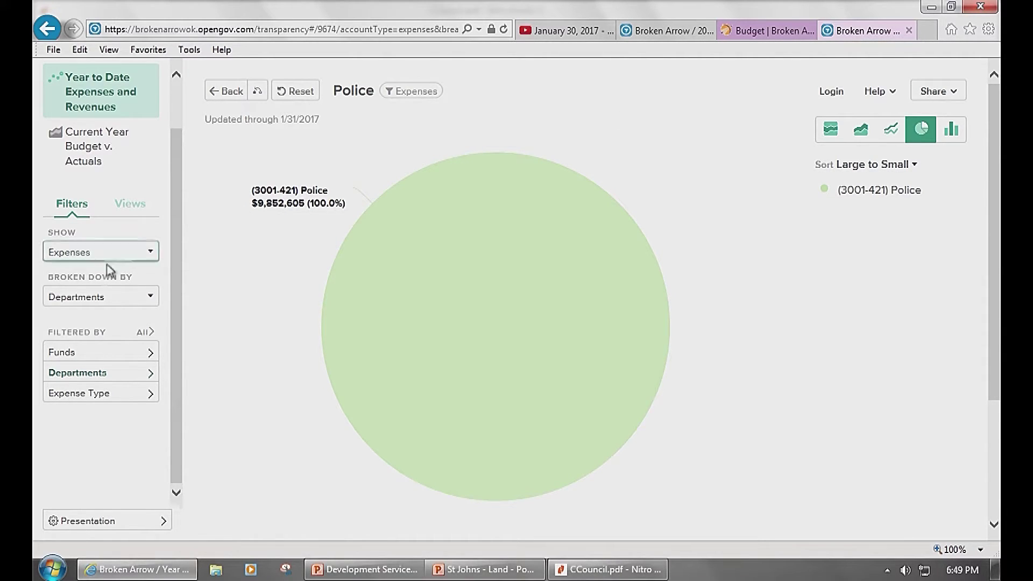
Break down the Police division's expenses by Expense Type and drill down into Material & Supplies.
{"action": "left_click", "coordinate": [108, 298]}
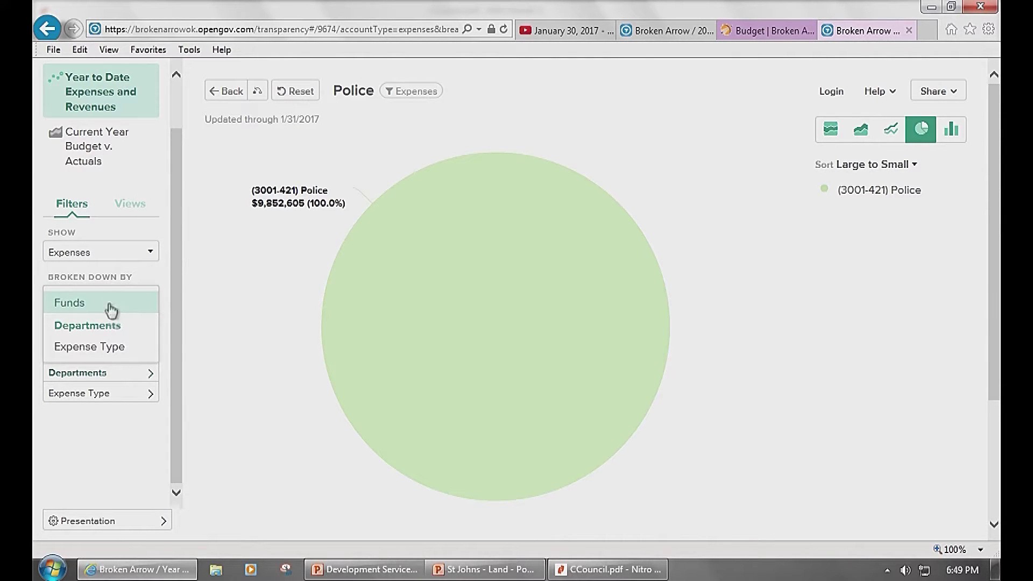
{"action": "left_click", "coordinate": [108, 348]}
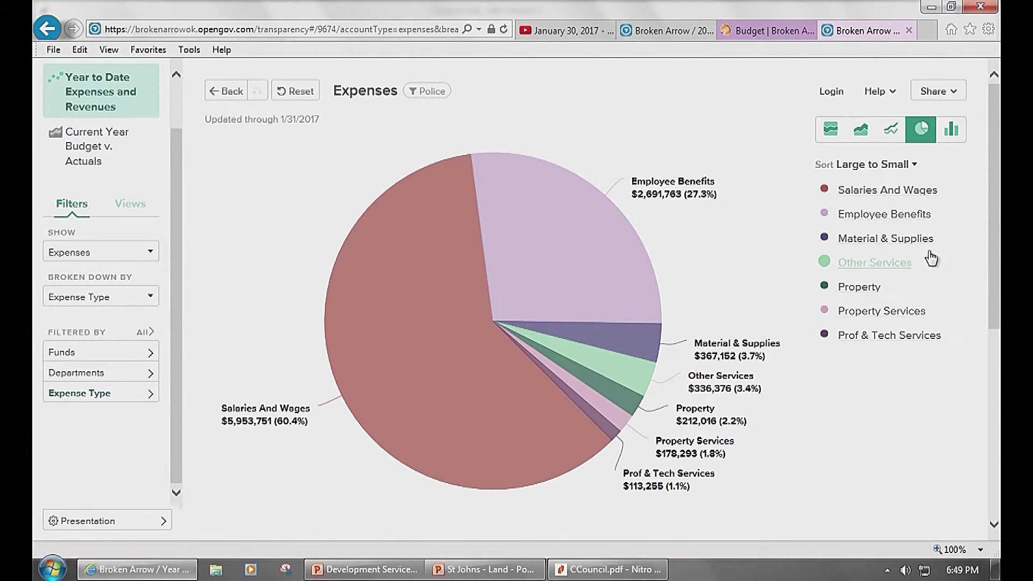
{"action": "left_click", "coordinate": [891, 242]}
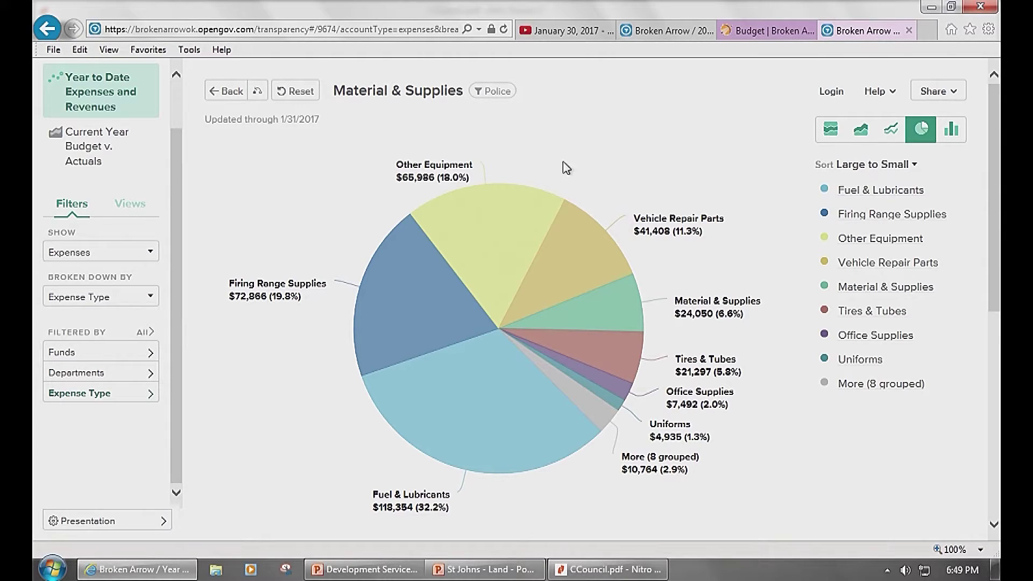
Examine the Material & Supplies table, and drill down into Fuel & Lubricants to view its account line.
{"action": "scroll", "coordinate": [699, 183], "scroll_direction": "down", "scroll_amount": 4}
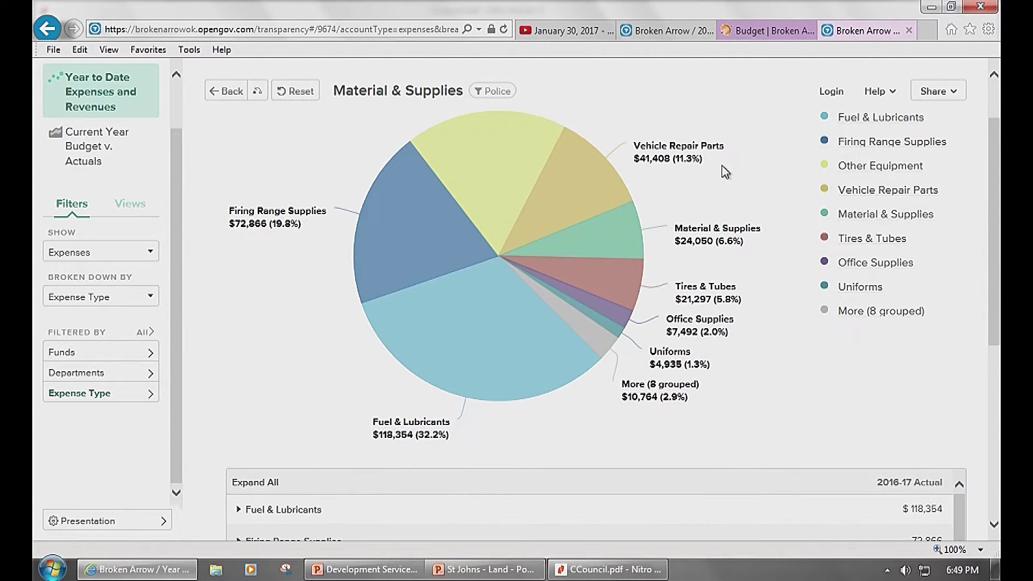
{"action": "scroll", "coordinate": [735, 220], "scroll_direction": "down", "scroll_amount": 1}
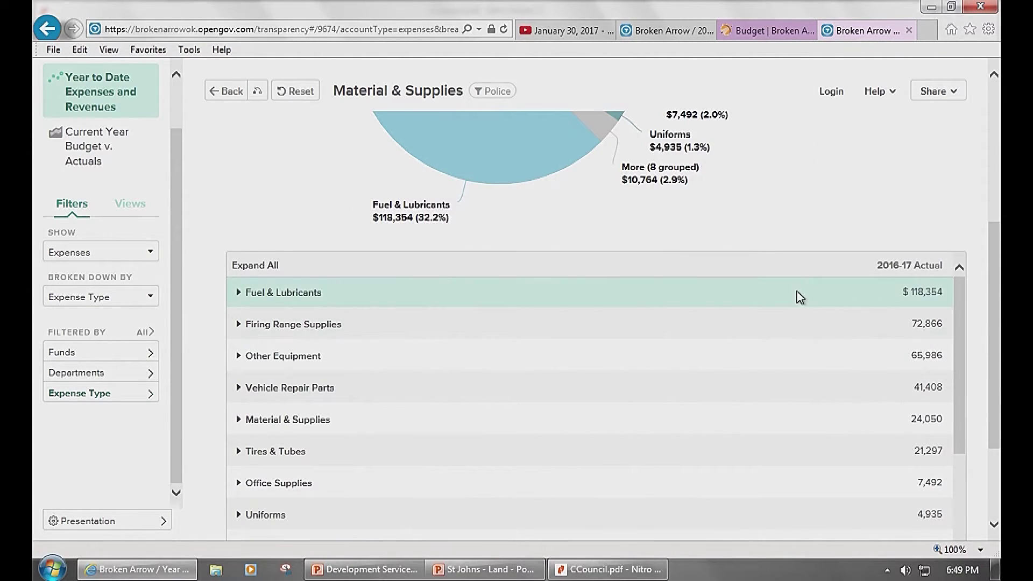
{"action": "scroll", "coordinate": [838, 265], "scroll_direction": "up", "scroll_amount": 4}
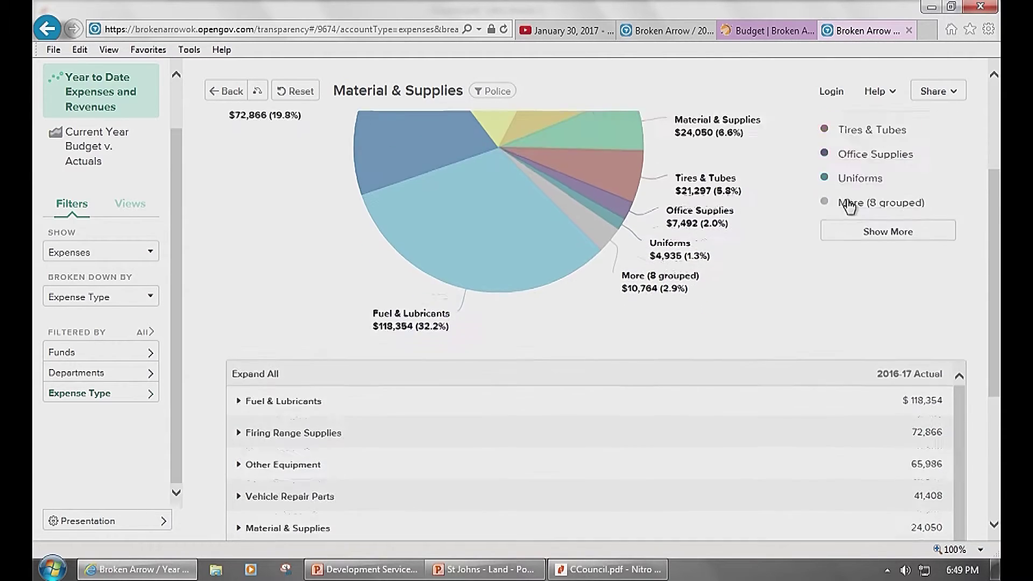
{"action": "scroll", "coordinate": [780, 186], "scroll_direction": "up", "scroll_amount": 1}
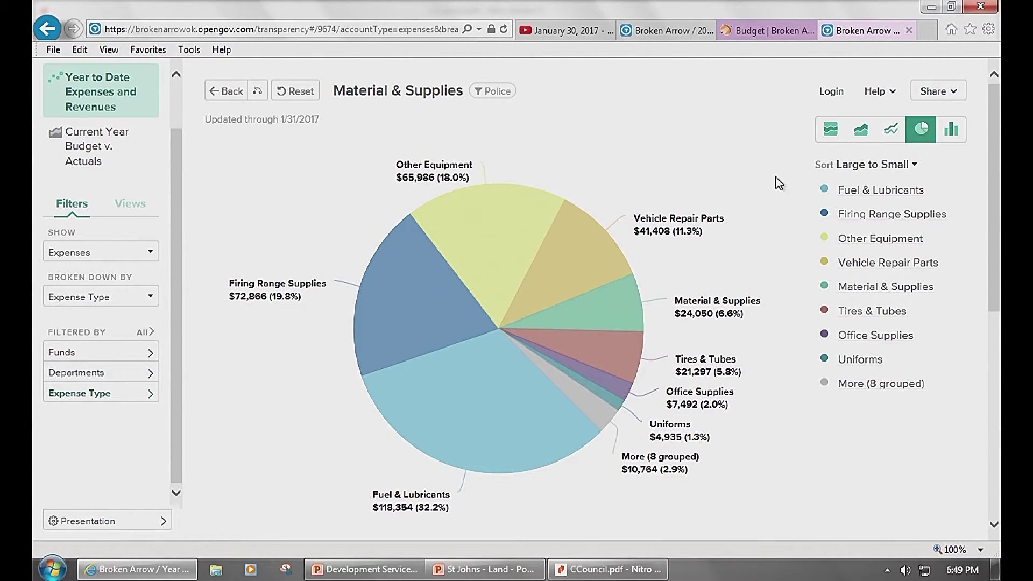
{"action": "left_click", "coordinate": [866, 193]}
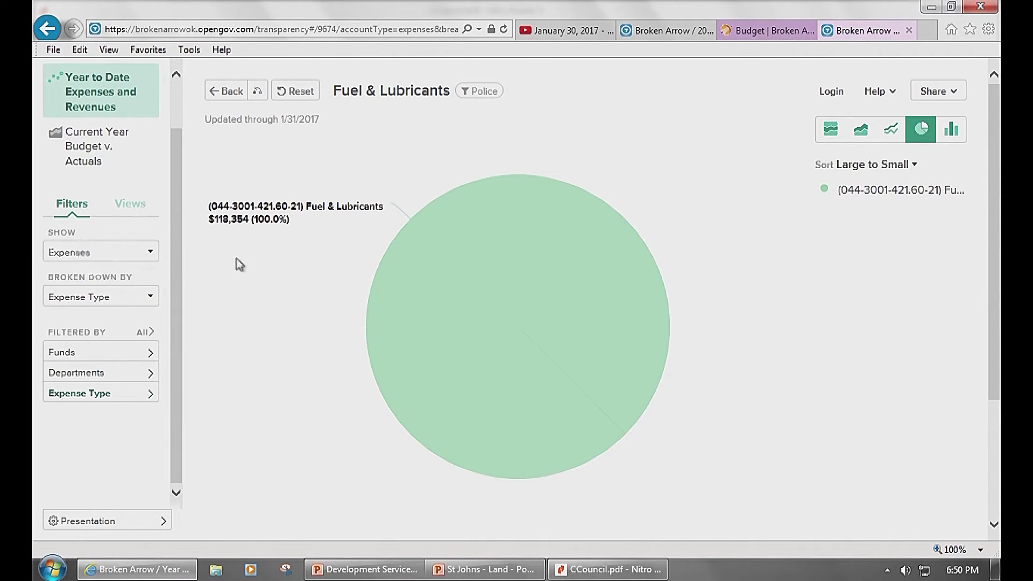
{"action": "scroll", "coordinate": [246, 233], "scroll_direction": "down", "scroll_amount": 3}
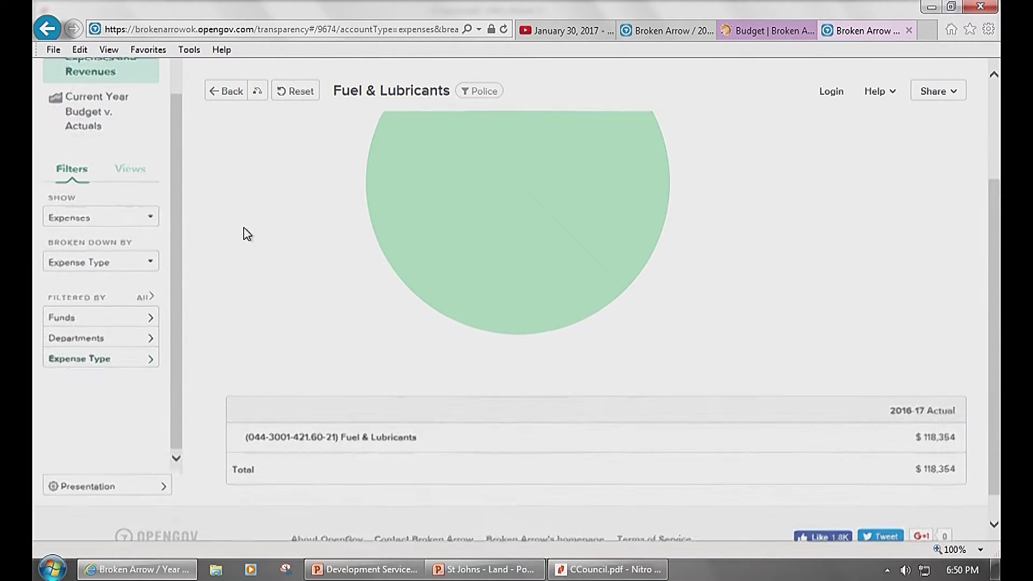
{"action": "scroll", "coordinate": [245, 234], "scroll_direction": "up", "scroll_amount": 3}
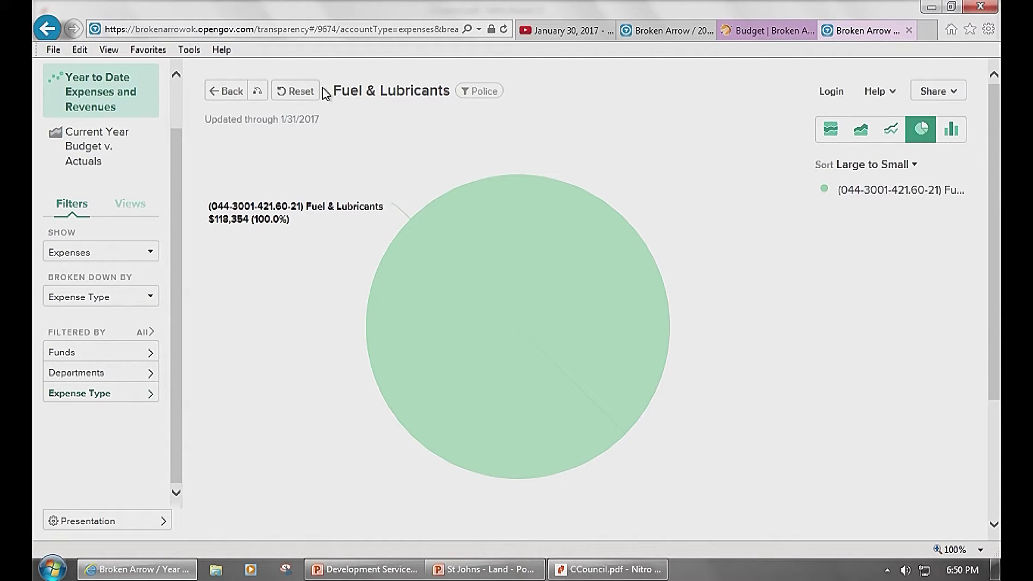
Show citywide revenues broken down by Revenue Type from the reset chart, and drill down into Charges For Services.
{"action": "left_click", "coordinate": [305, 97]}
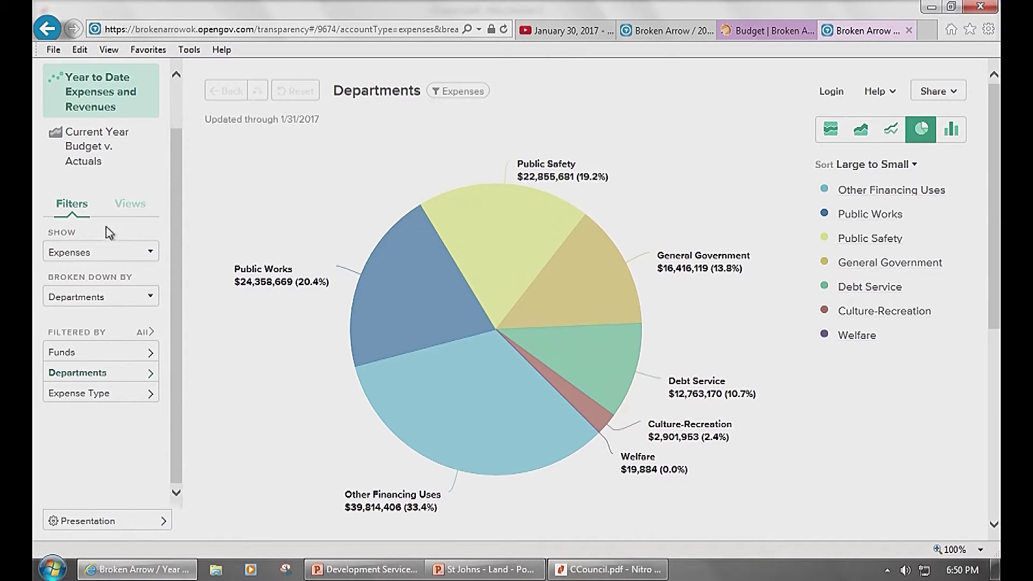
{"action": "left_click", "coordinate": [109, 252]}
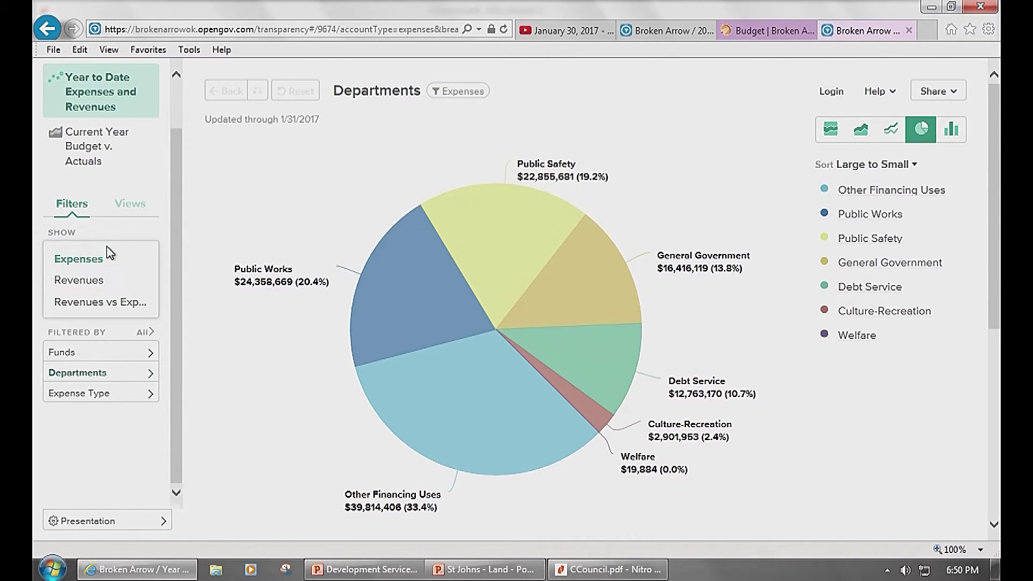
{"action": "left_click", "coordinate": [106, 281]}
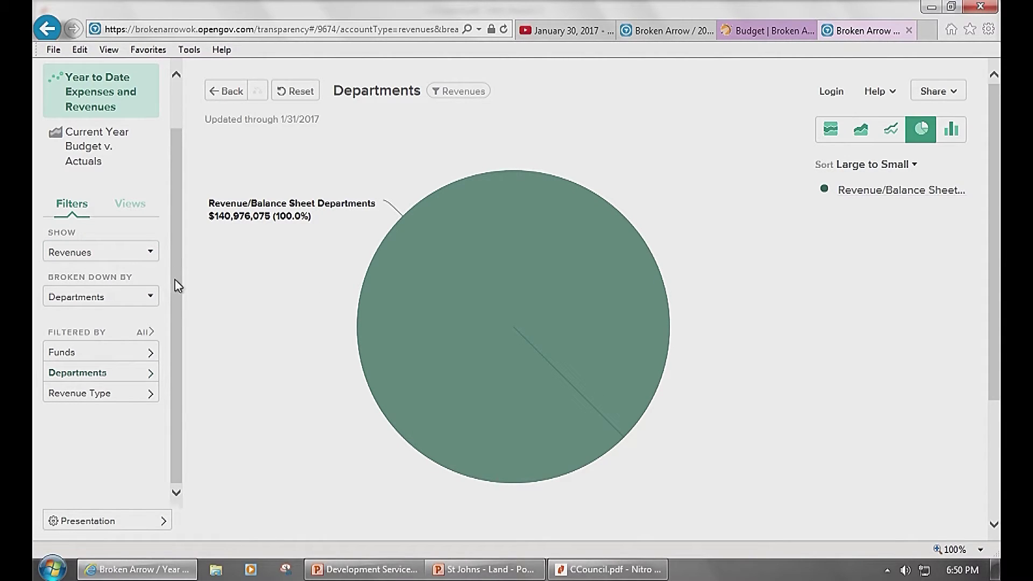
{"action": "left_click", "coordinate": [152, 300]}
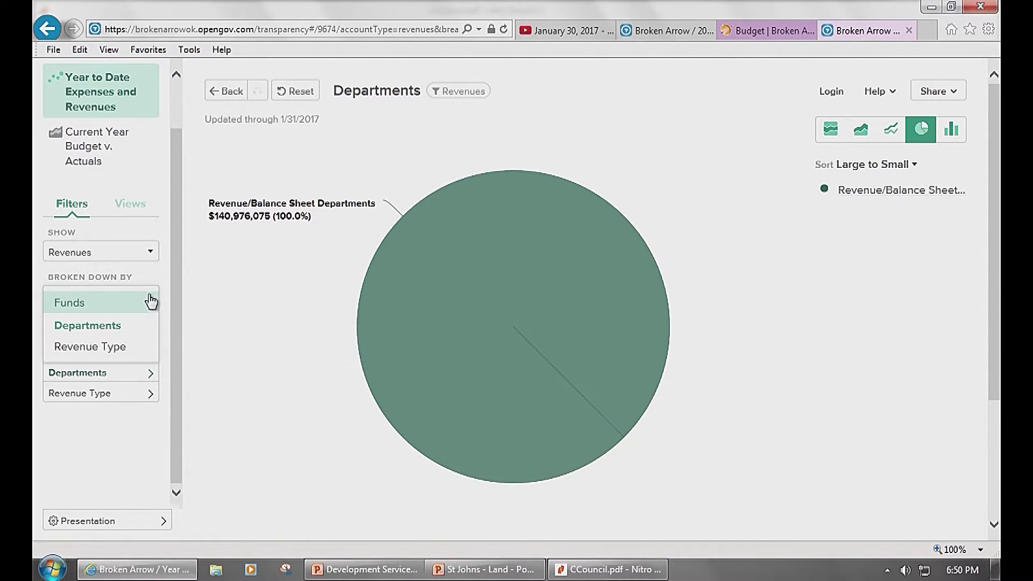
{"action": "left_click", "coordinate": [127, 351]}
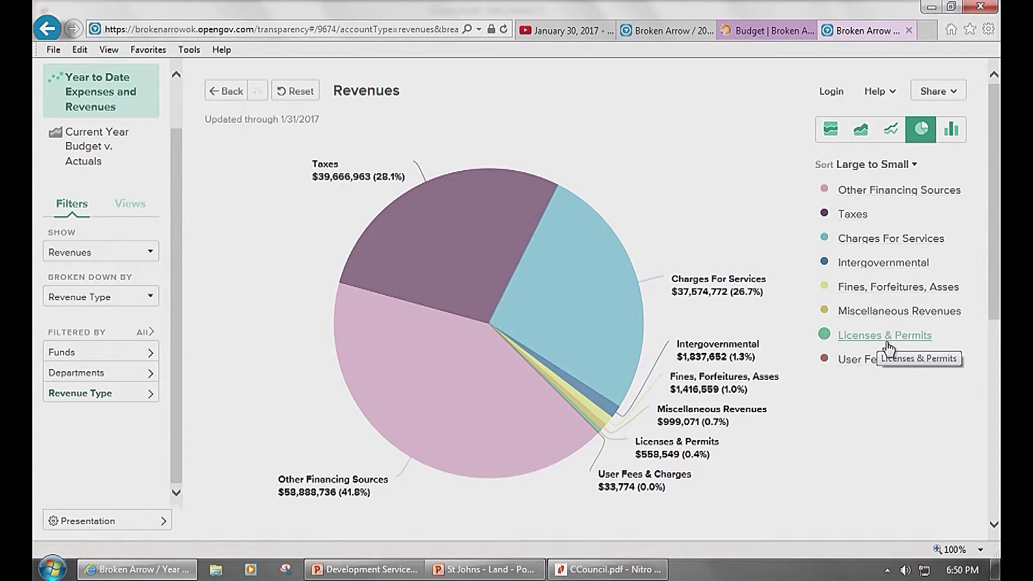
{"action": "left_click", "coordinate": [862, 245]}
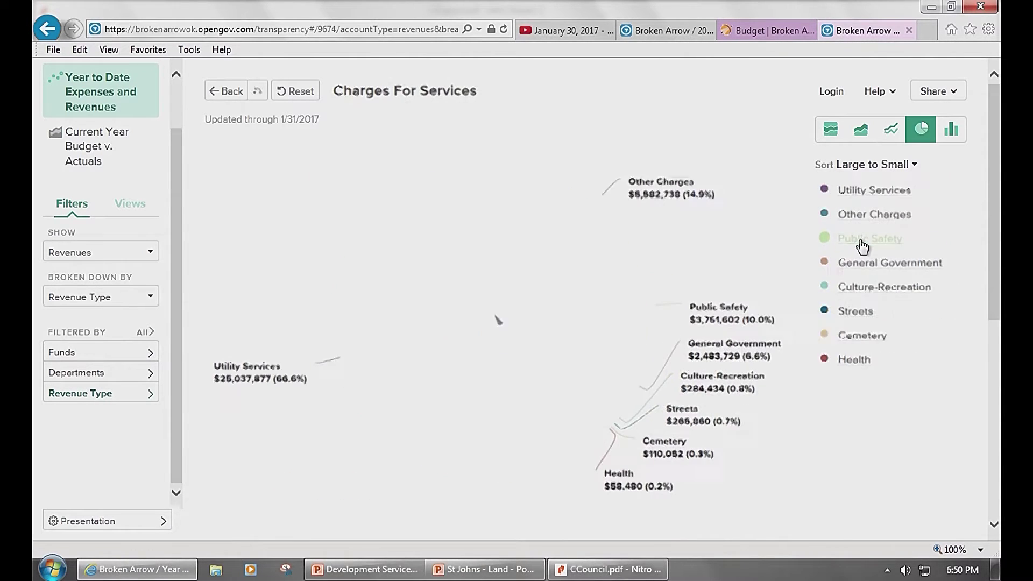
Drill down the Charges For Services revenues through Public Safety to Ambulance Revenue and examine its account lines.
{"action": "scroll", "coordinate": [942, 195], "scroll_direction": "down", "scroll_amount": 1}
{"action": "scroll", "coordinate": [941, 195], "scroll_direction": "up", "scroll_amount": 1}
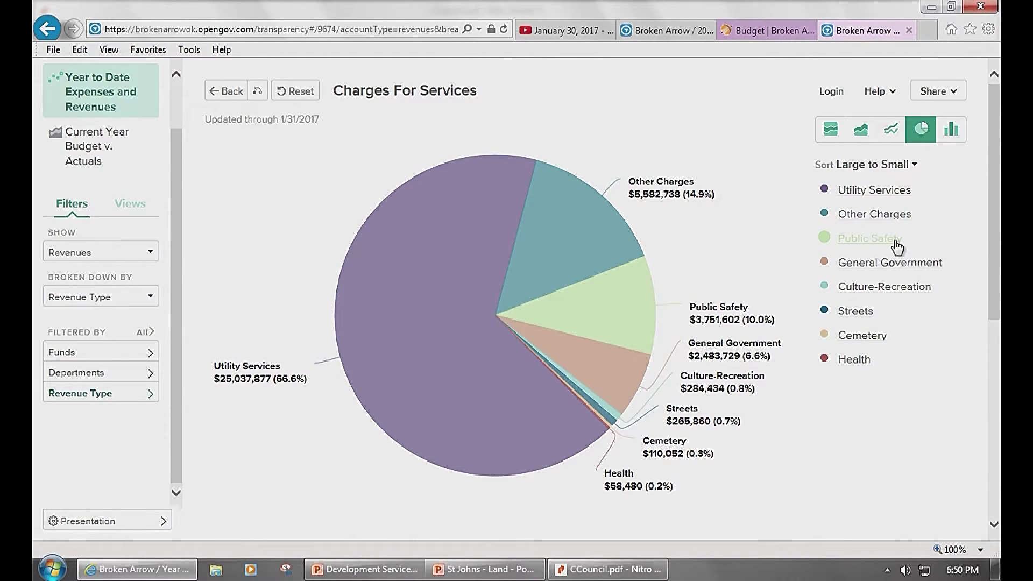
{"action": "left_click", "coordinate": [870, 238]}
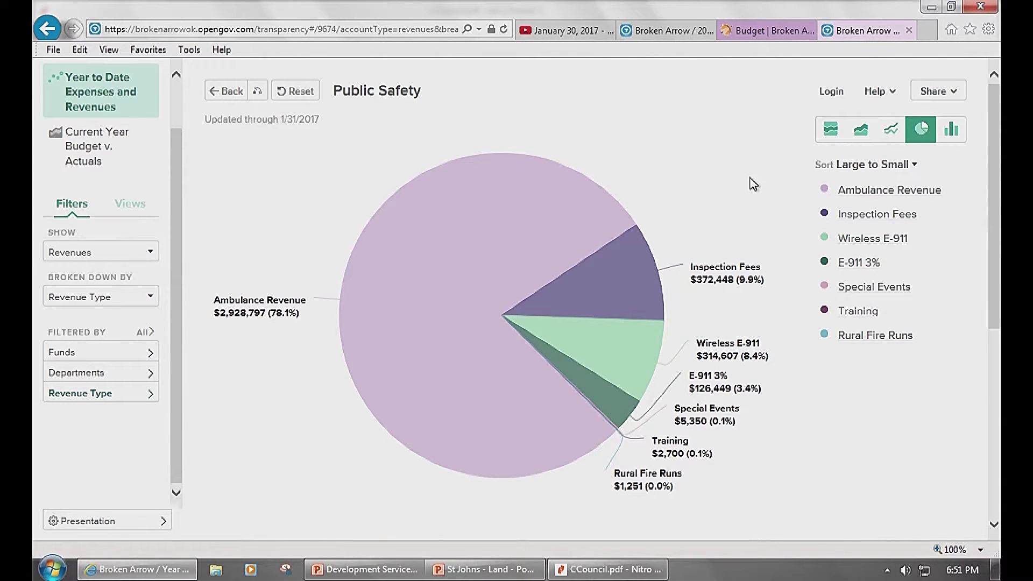
{"action": "left_click", "coordinate": [857, 194]}
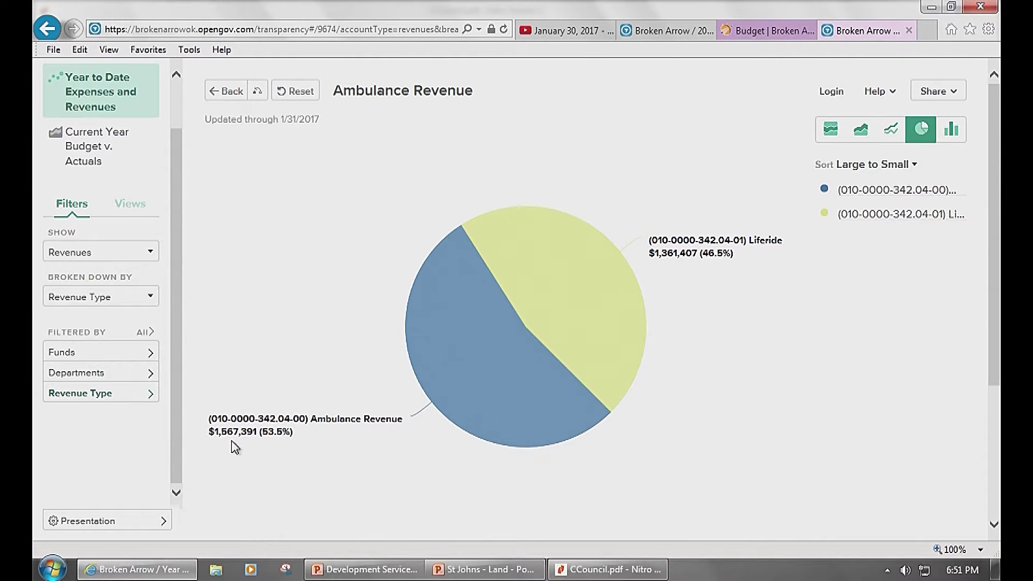
{"action": "scroll", "coordinate": [302, 340], "scroll_direction": "down", "scroll_amount": 3}
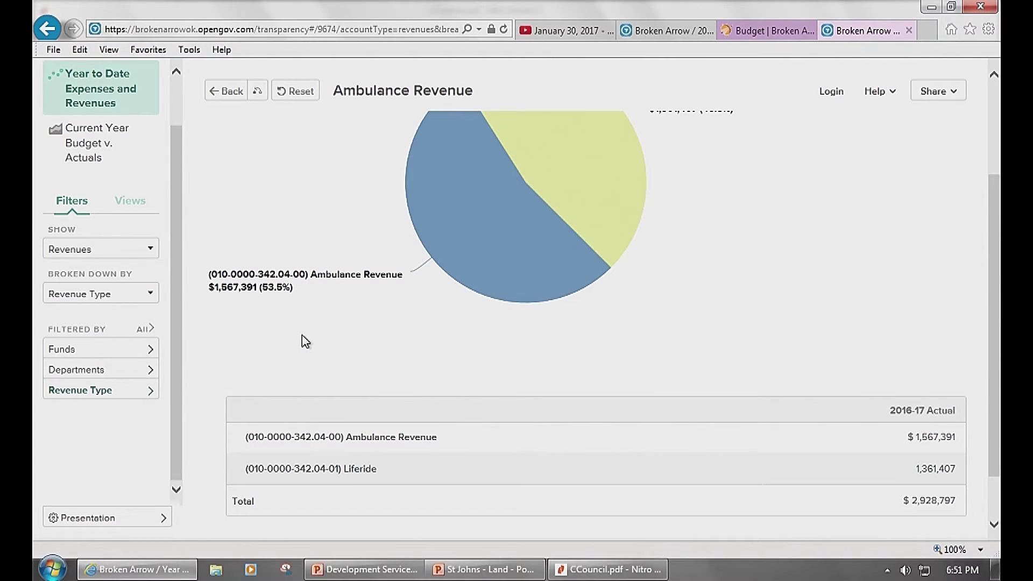
{"action": "scroll", "coordinate": [305, 341], "scroll_direction": "up", "scroll_amount": 3}
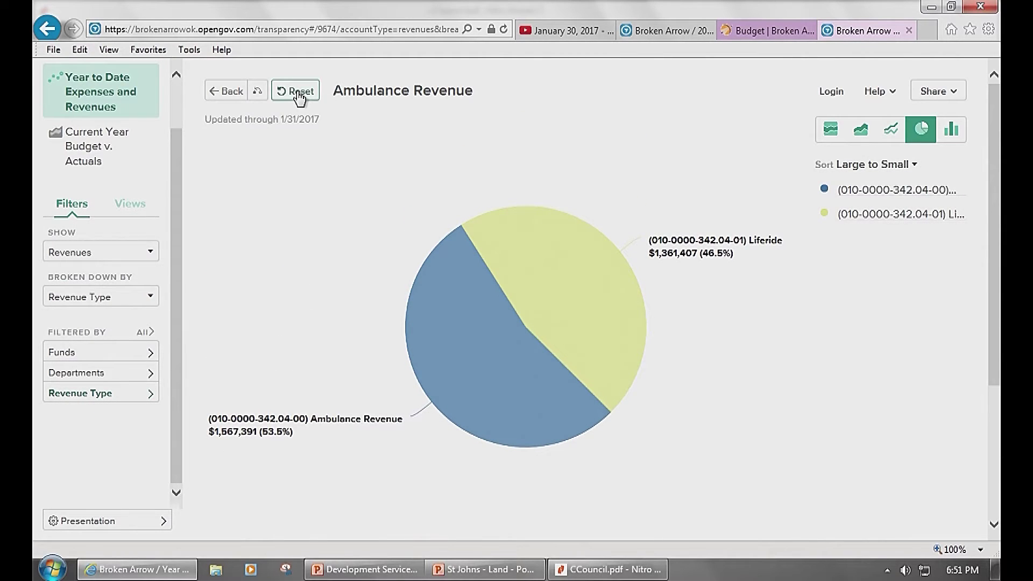
Reset the chart to departmental expenses and view the available sharing and download options.
{"action": "left_click", "coordinate": [297, 91]}
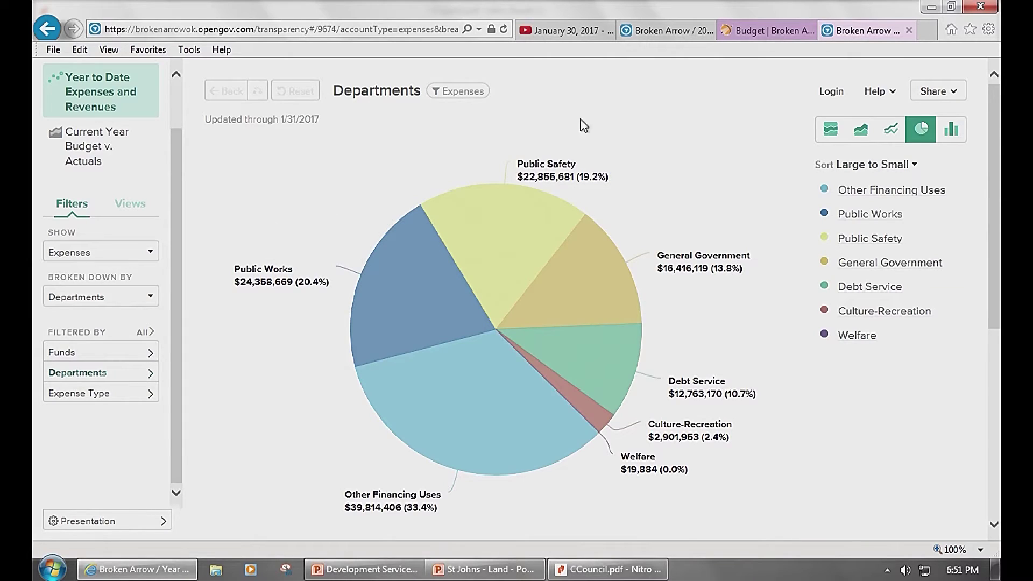
{"action": "left_click", "coordinate": [959, 94]}
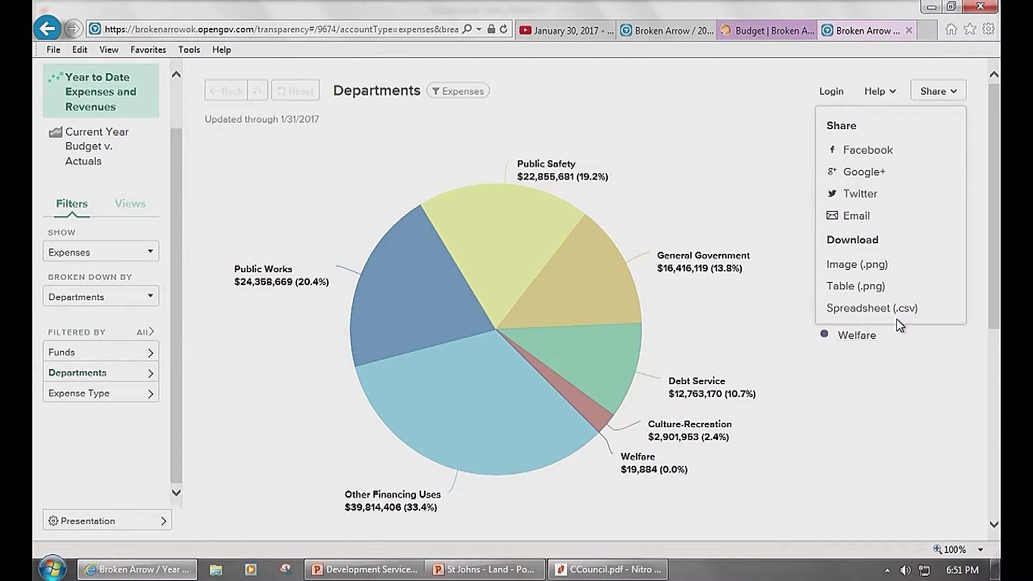
{"action": "left_click", "coordinate": [754, 131]}
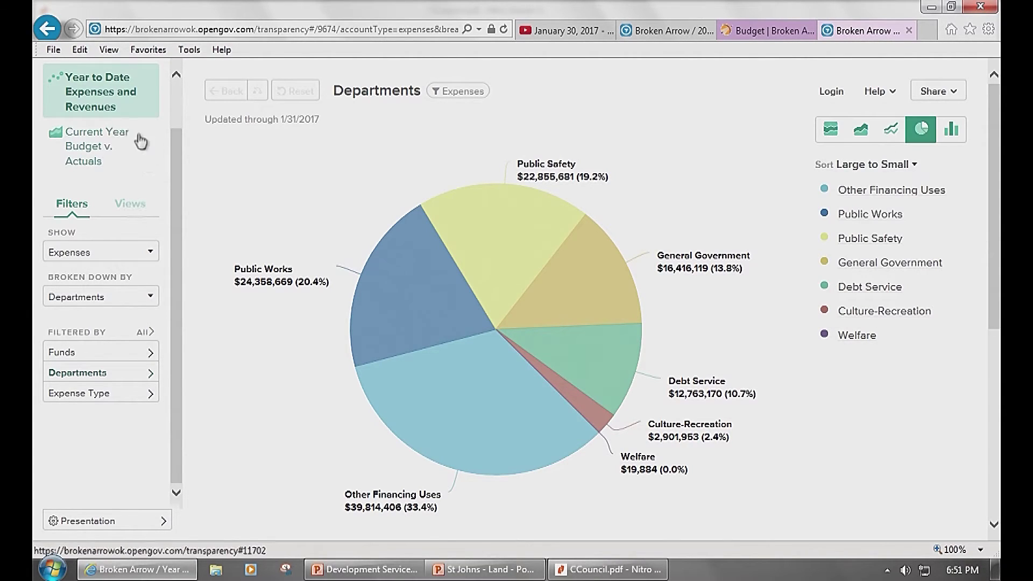
Open the Current Year Budget v. Actuals report and inspect the July budget and actual amounts by department.
{"action": "left_click", "coordinate": [99, 165]}
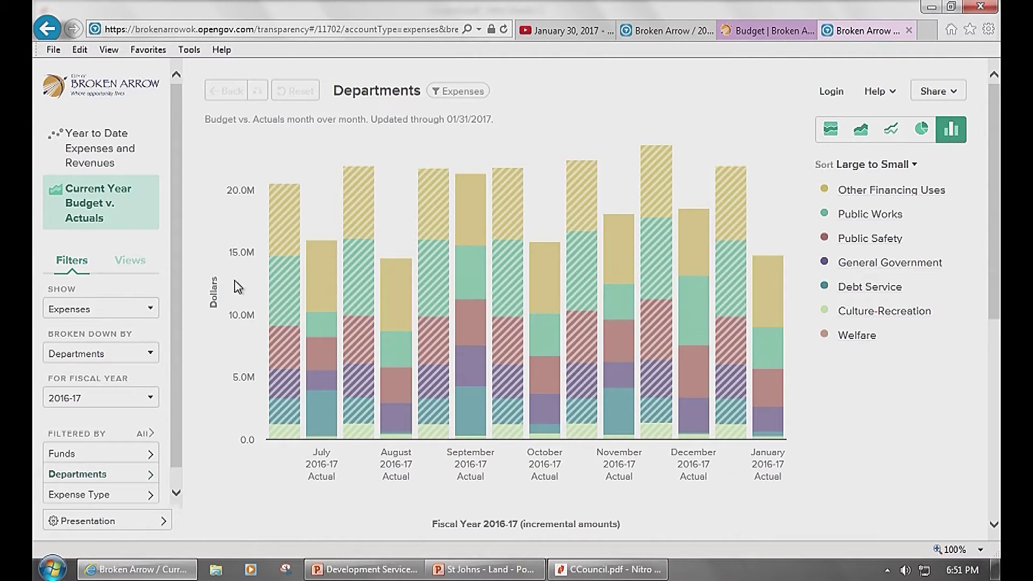
{"action": "mouse_move", "coordinate": [265, 242]}
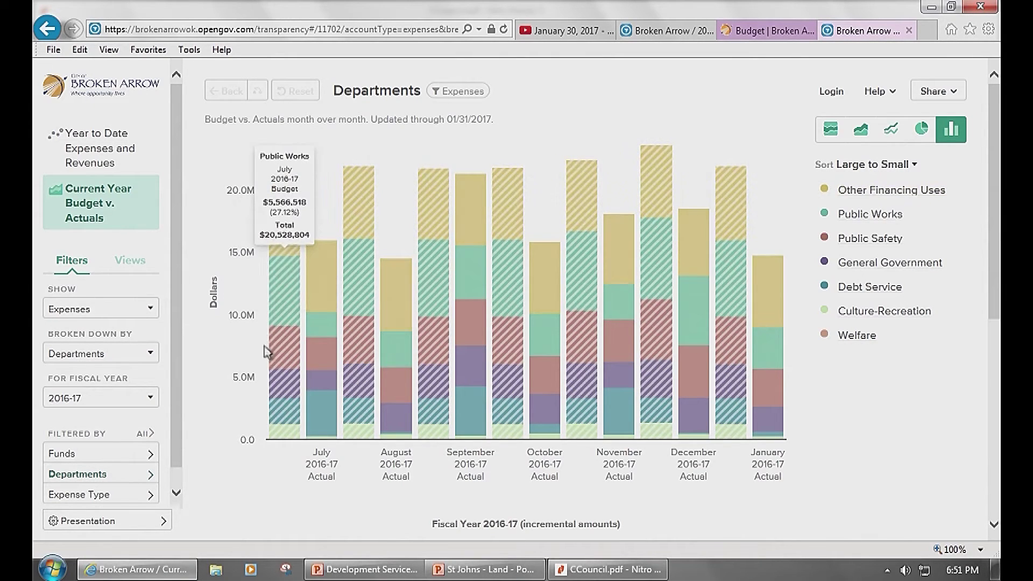
{"action": "mouse_move", "coordinate": [300, 433]}
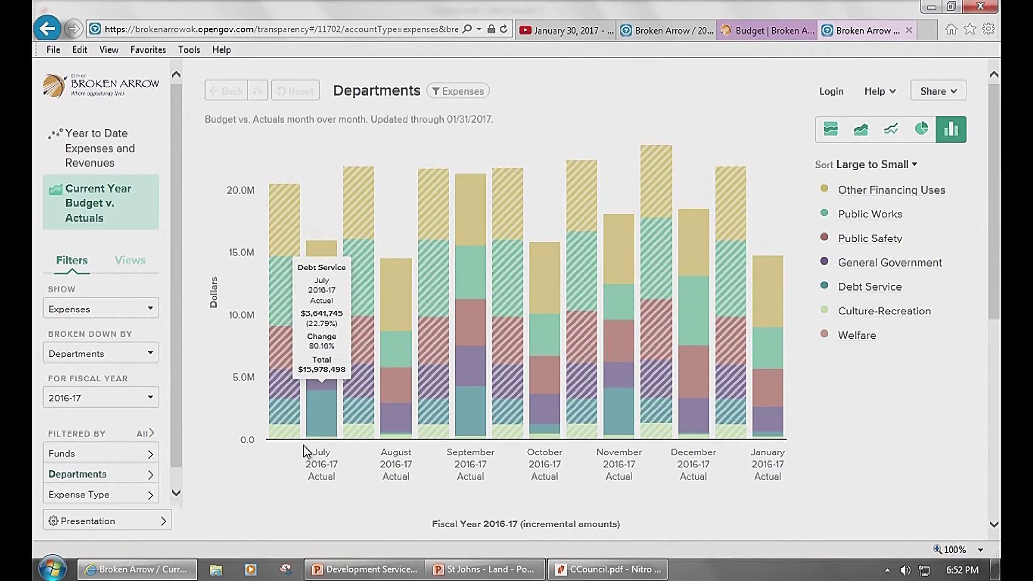
{"action": "mouse_move", "coordinate": [326, 382]}
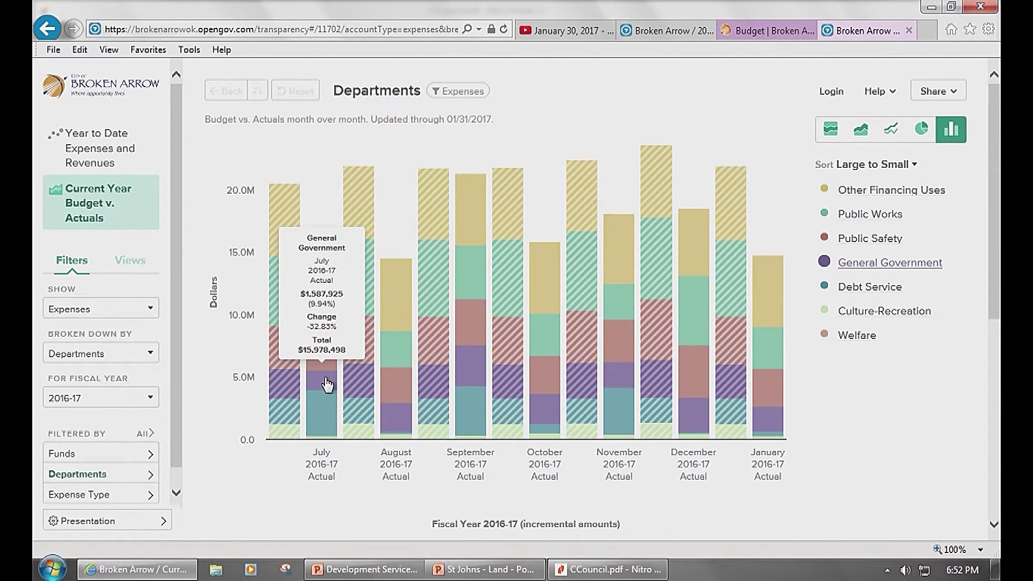
{"action": "mouse_move", "coordinate": [326, 356]}
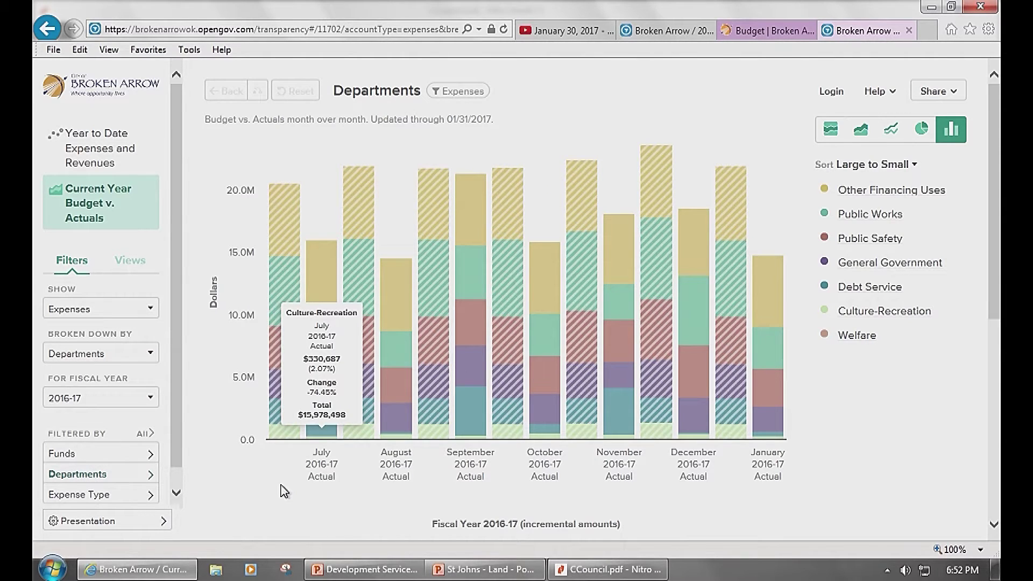
Drill down the budget versus actual expenses through Public Safety and Police to the Police division.
{"action": "mouse_move", "coordinate": [915, 237]}
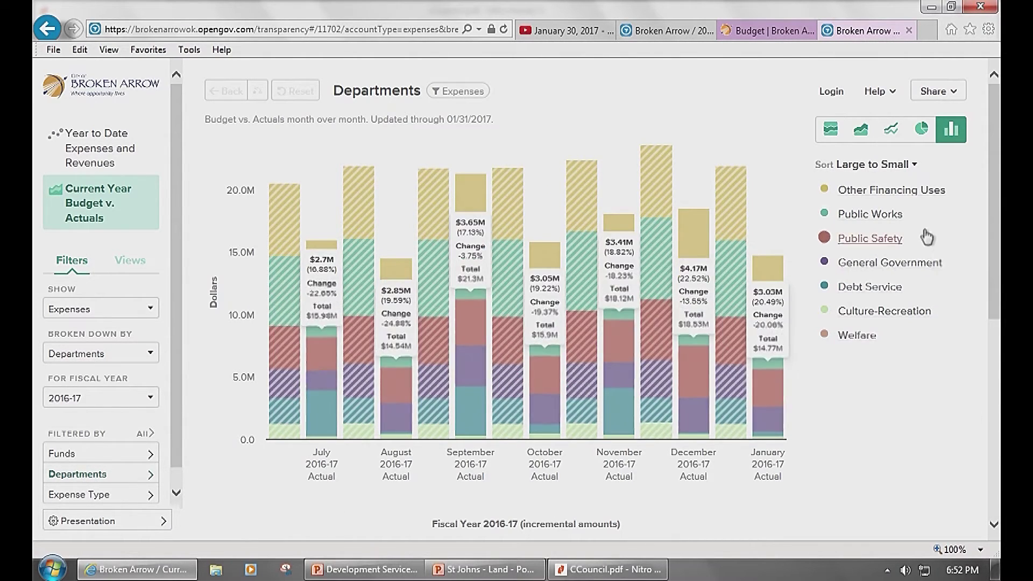
{"action": "left_click", "coordinate": [876, 247]}
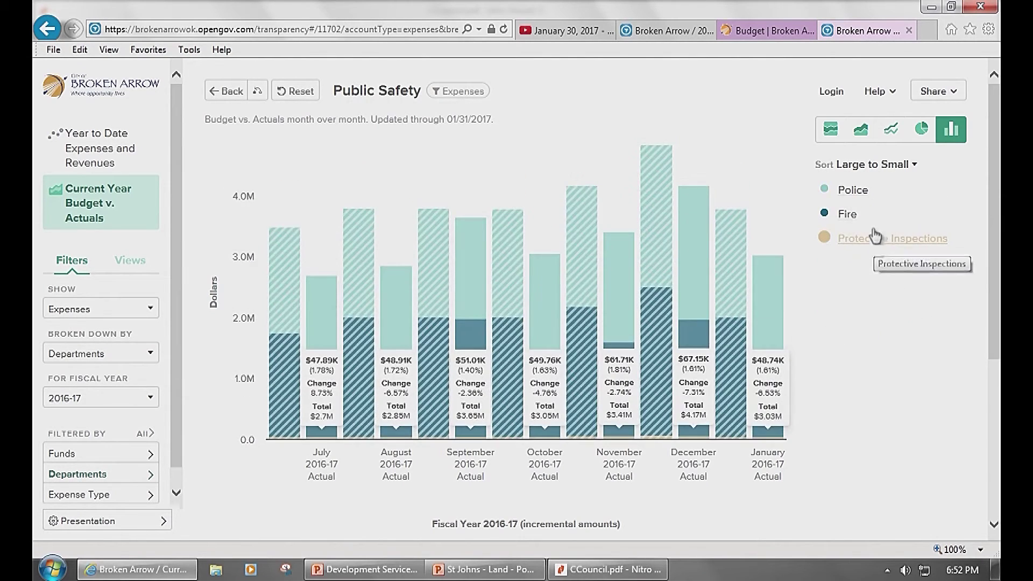
{"action": "mouse_move", "coordinate": [864, 203]}
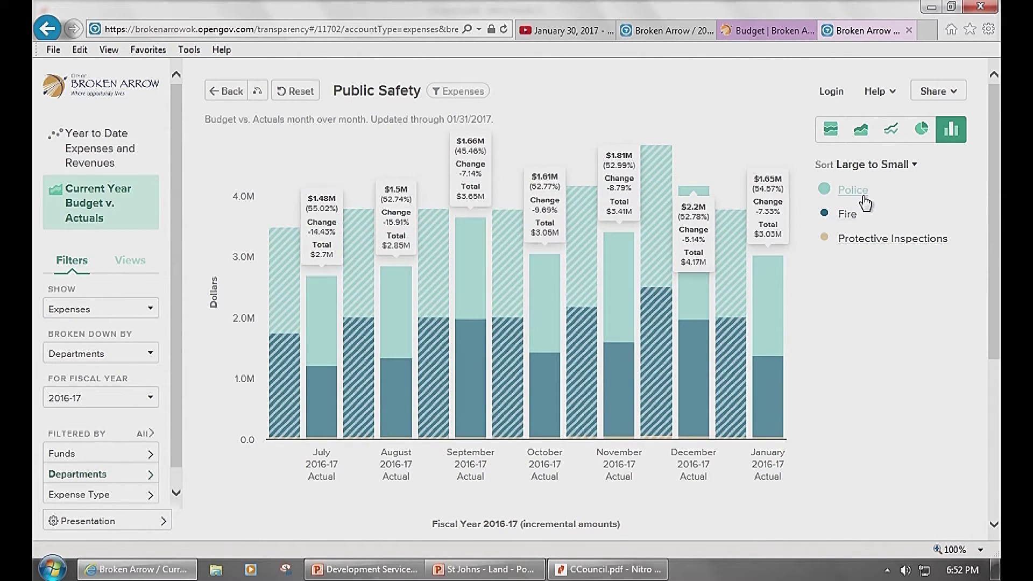
{"action": "left_click", "coordinate": [863, 198]}
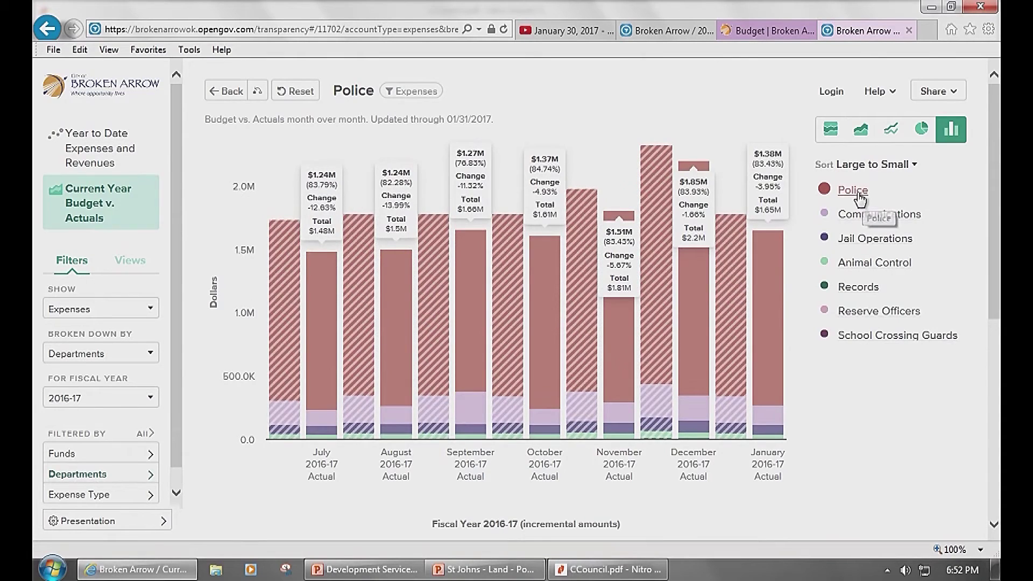
{"action": "left_click", "coordinate": [858, 193]}
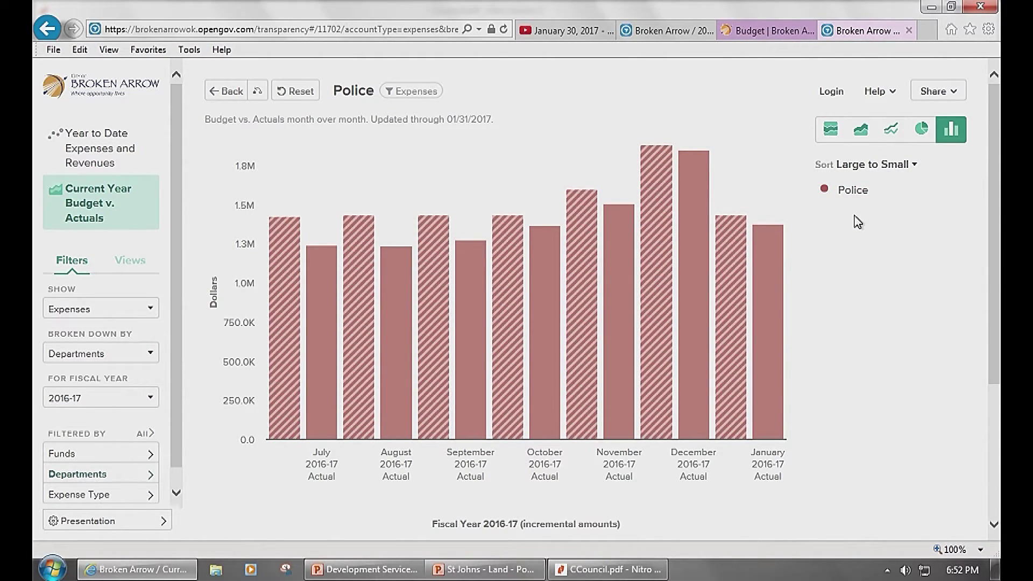
{"action": "mouse_move", "coordinate": [780, 241]}
Break down the Police division's budget versus actual expenses by Expense Type and drill down into Material & Supplies.
{"action": "left_click", "coordinate": [124, 354]}
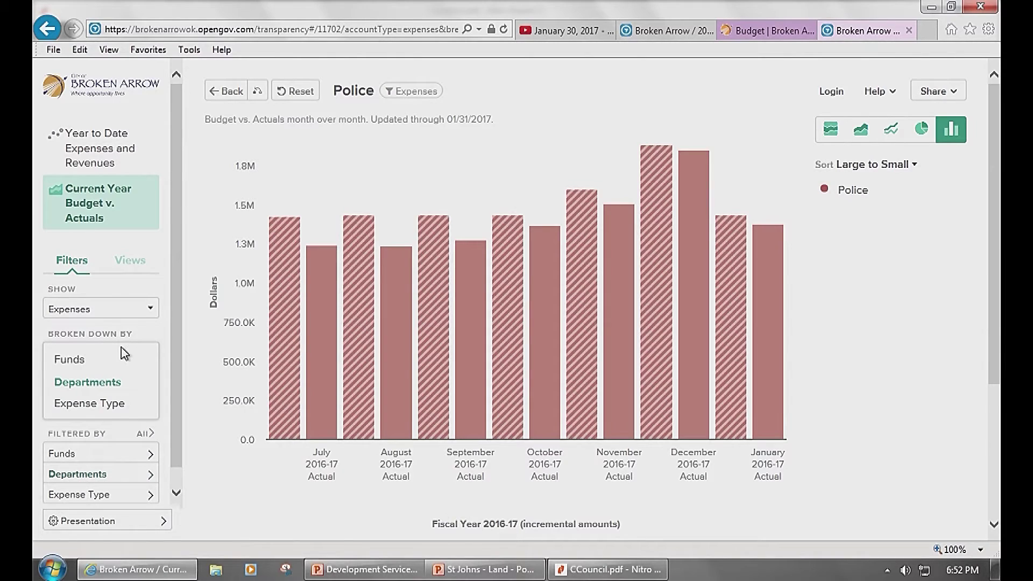
{"action": "left_click", "coordinate": [106, 405]}
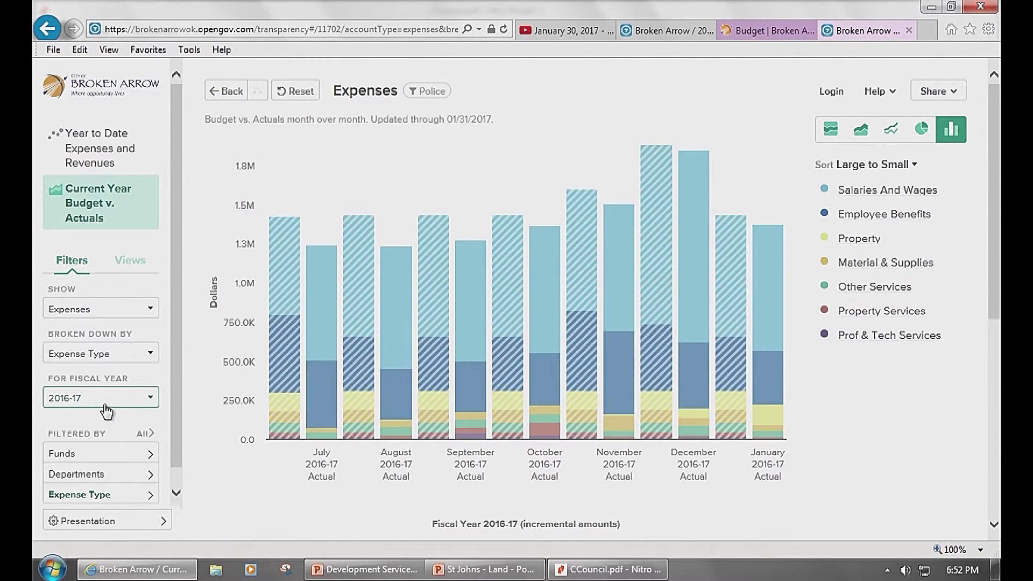
{"action": "mouse_move", "coordinate": [775, 350]}
{"action": "mouse_move", "coordinate": [928, 272]}
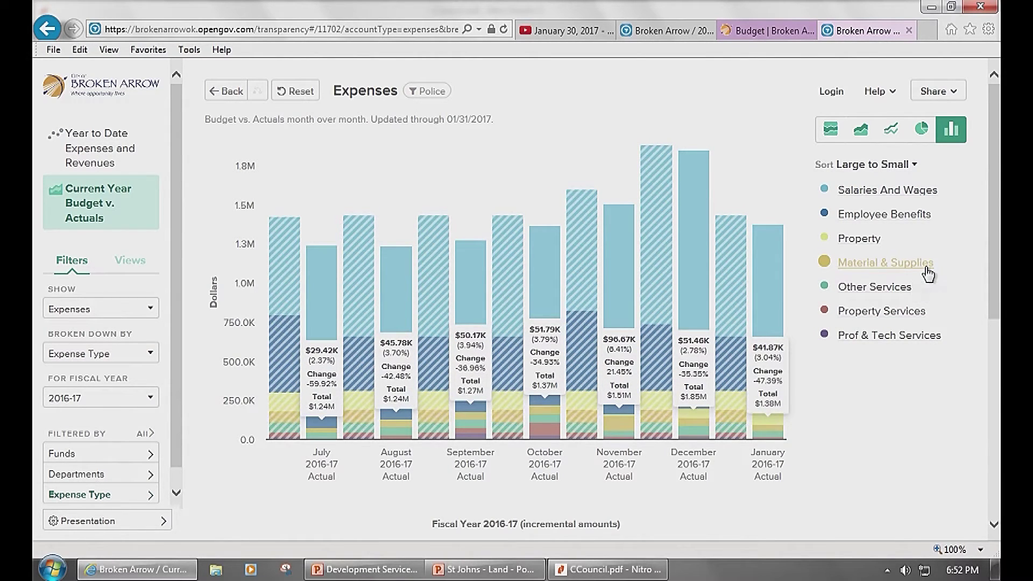
{"action": "left_click", "coordinate": [928, 271]}
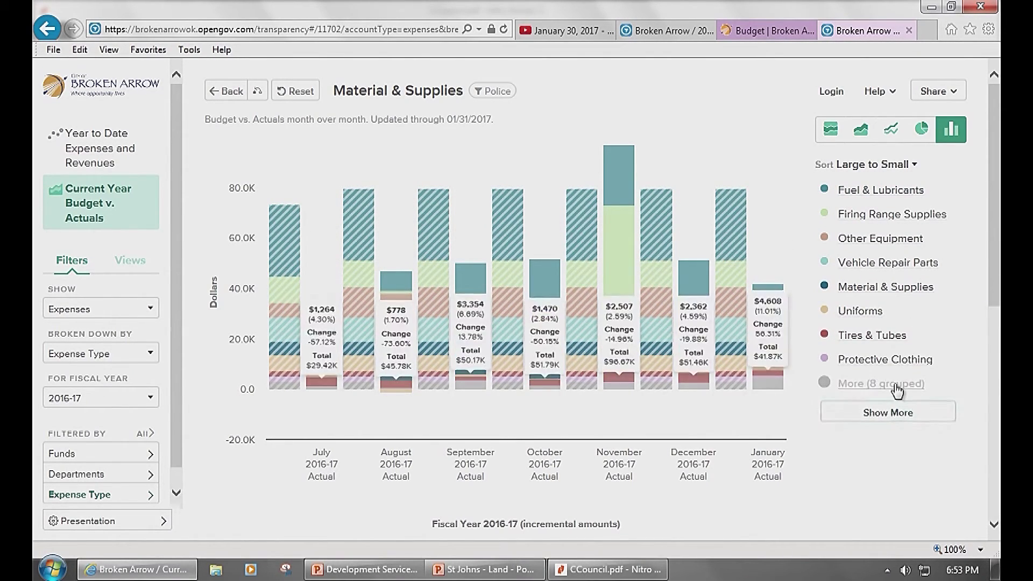
Expand the grouped Material & Supplies categories, drill down into Fuel & Lubricants, and check its December and January budget bars.
{"action": "left_click", "coordinate": [842, 413]}
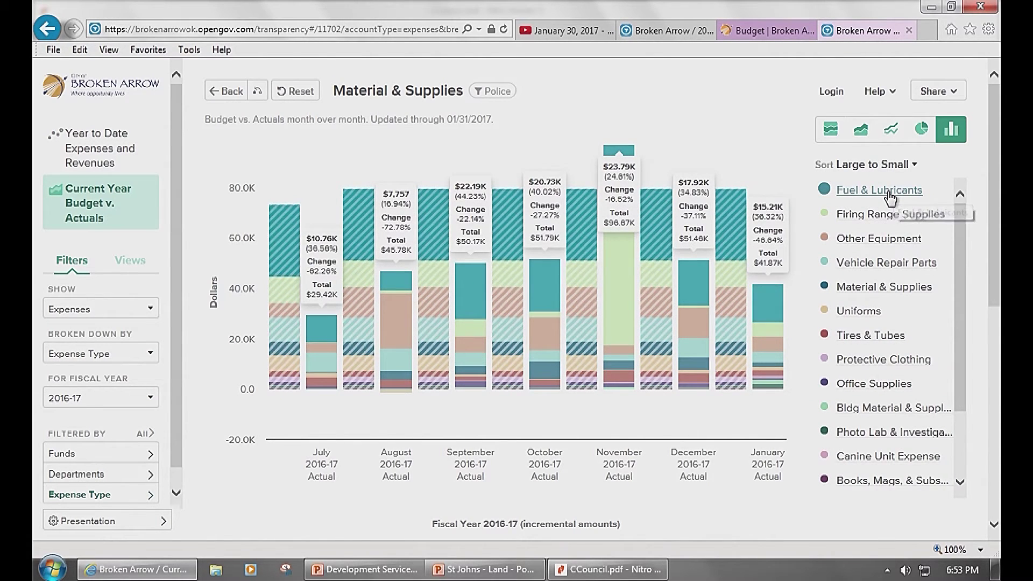
{"action": "left_click", "coordinate": [889, 193]}
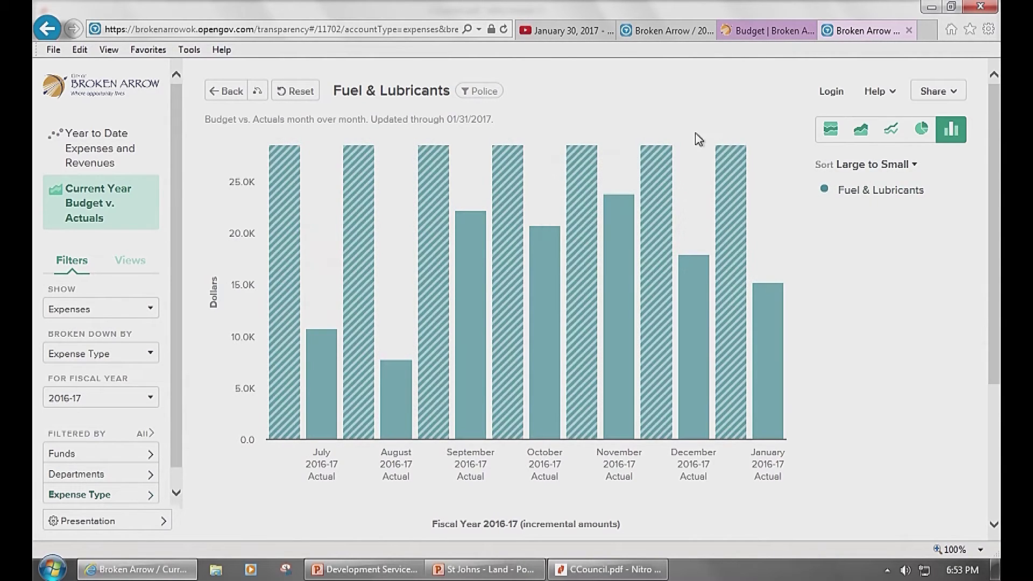
{"action": "mouse_move", "coordinate": [658, 153]}
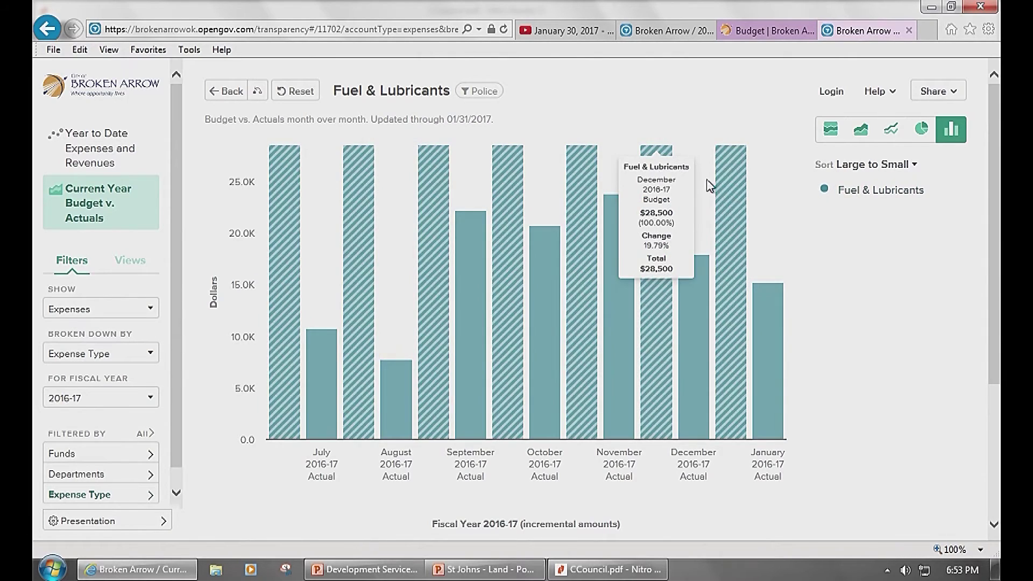
{"action": "mouse_move", "coordinate": [728, 191]}
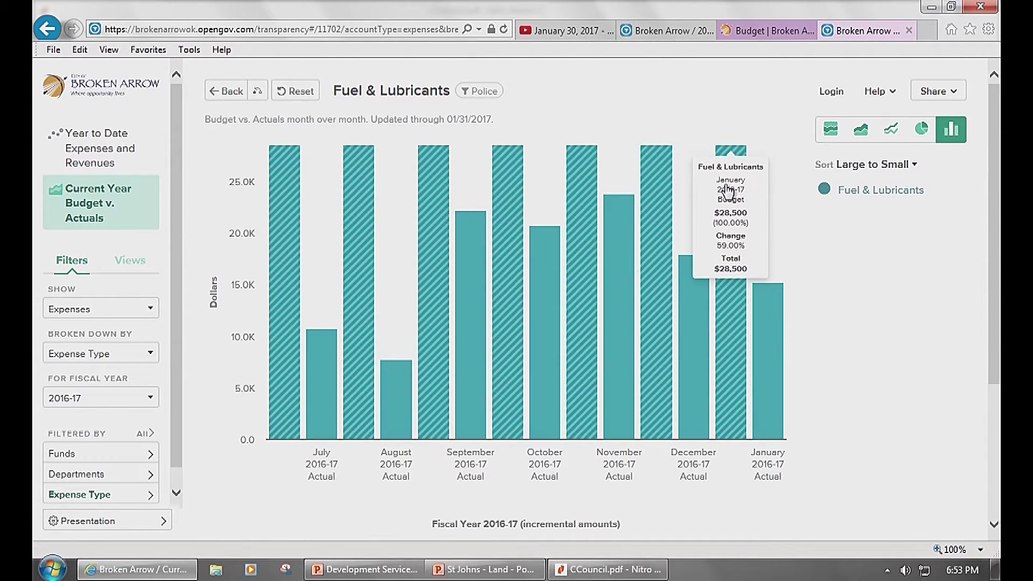
Examine the monthly budget, actual and variance figures in the Fuel & Lubricants table.
{"action": "scroll", "coordinate": [816, 240], "scroll_direction": "down", "scroll_amount": 1}
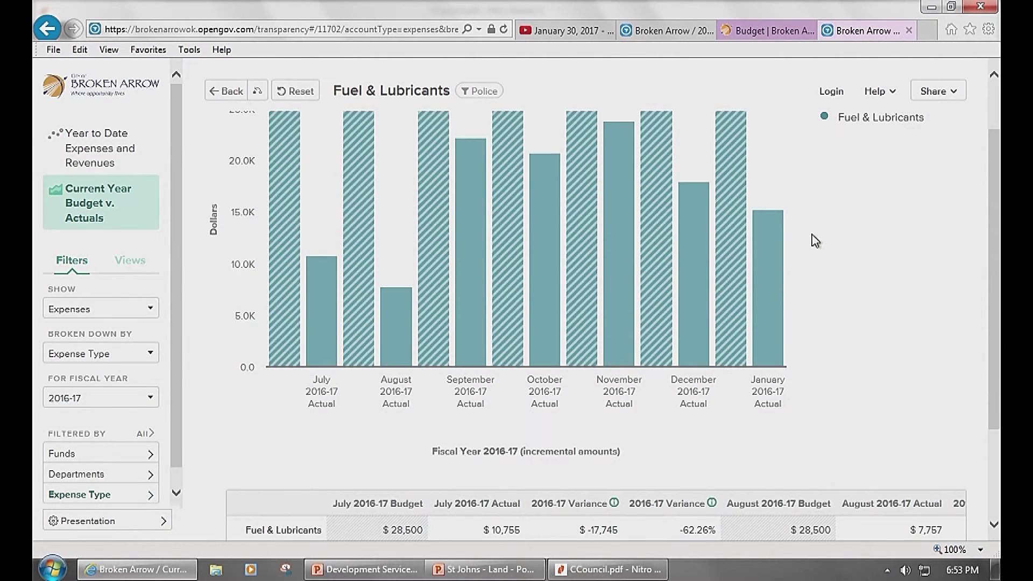
{"action": "scroll", "coordinate": [812, 239], "scroll_direction": "down", "scroll_amount": 1}
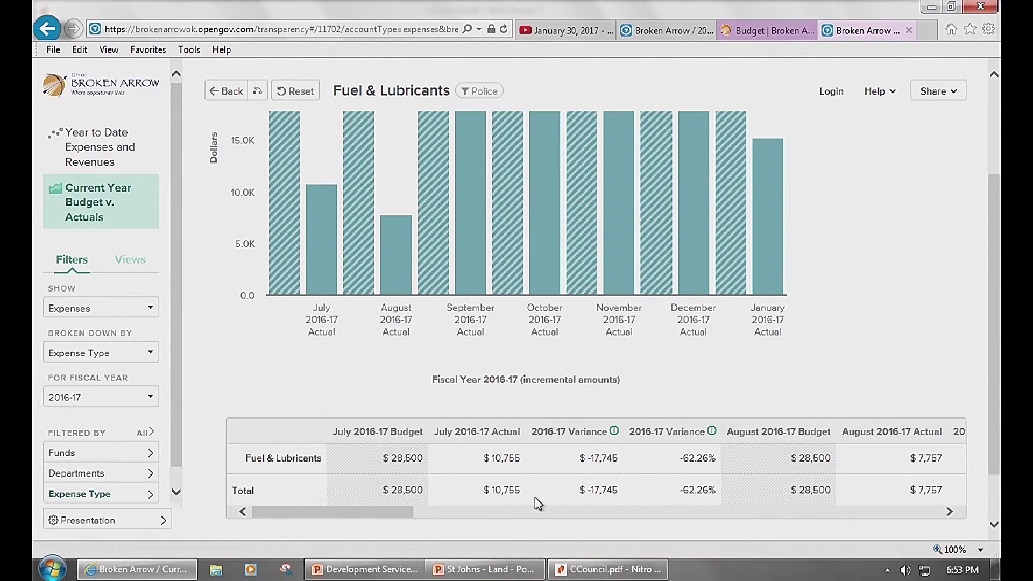
{"action": "mouse_move", "coordinate": [376, 514]}
{"action": "left_mouse_down"}
{"action": "mouse_move", "coordinate": [430, 516]}
{"action": "mouse_move", "coordinate": [416, 529]}
{"action": "mouse_move", "coordinate": [361, 521]}
{"action": "left_mouse_up"}
{"action": "scroll", "coordinate": [688, 397], "scroll_direction": "up", "scroll_amount": 2}
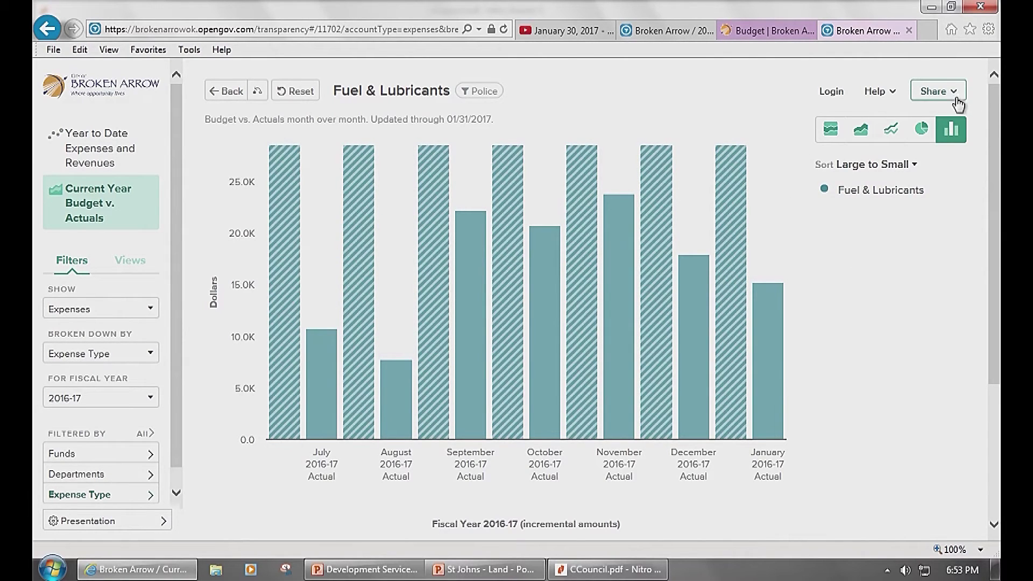
Browse the saved views of the budget versus actuals report and load Salaries and Wages - Departments.
{"action": "left_click", "coordinate": [136, 265]}
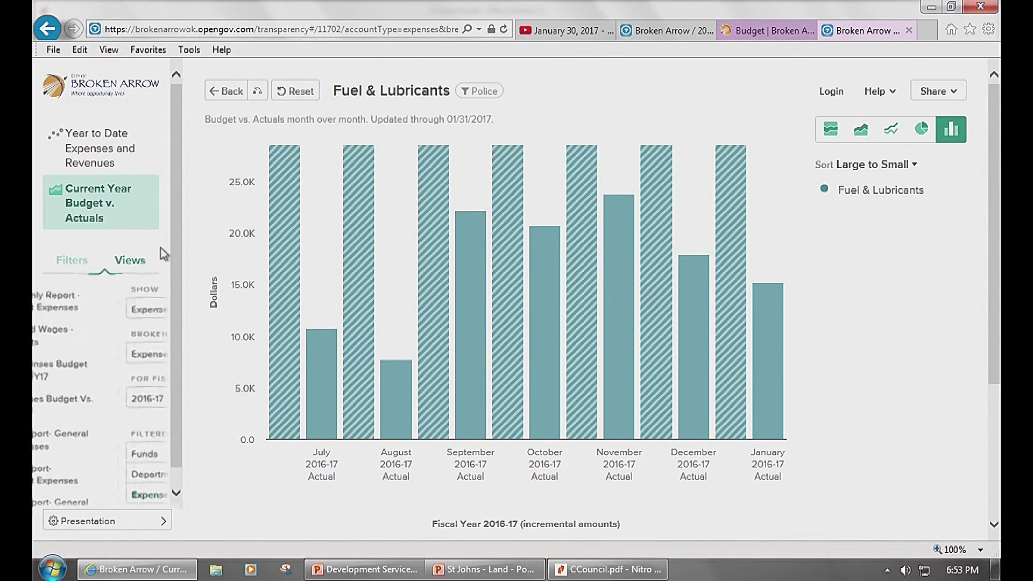
{"action": "left_click_drag", "start_coordinate": [174, 286], "coordinate": [178, 304]}
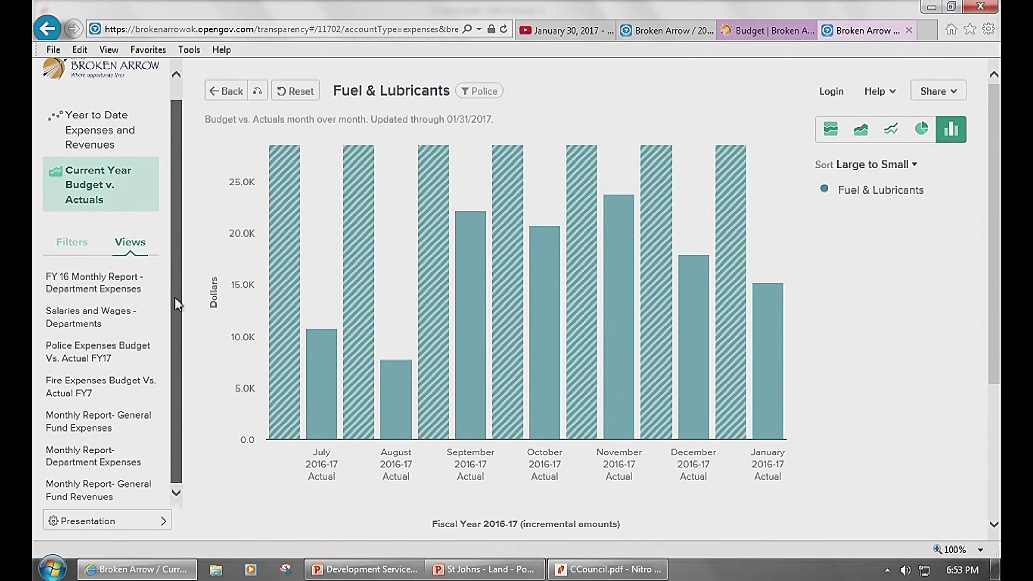
{"action": "left_click", "coordinate": [115, 323]}
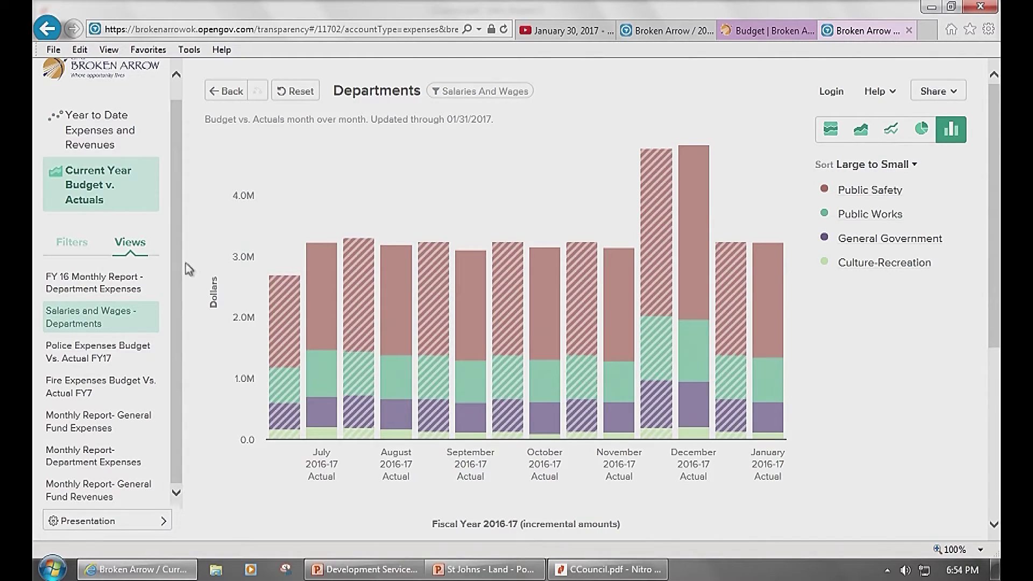
{"action": "left_click_drag", "start_coordinate": [186, 274], "coordinate": [182, 181]}
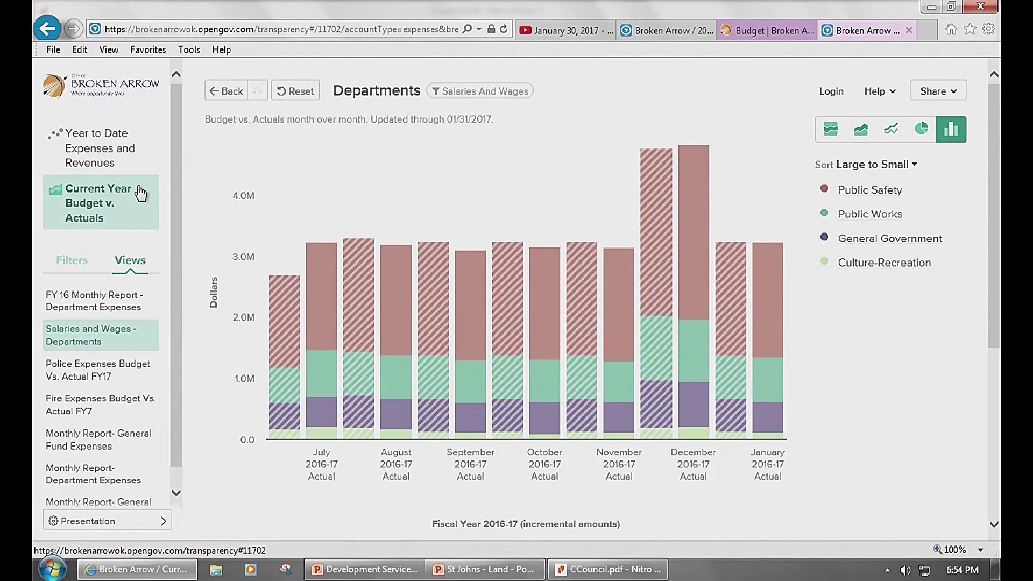